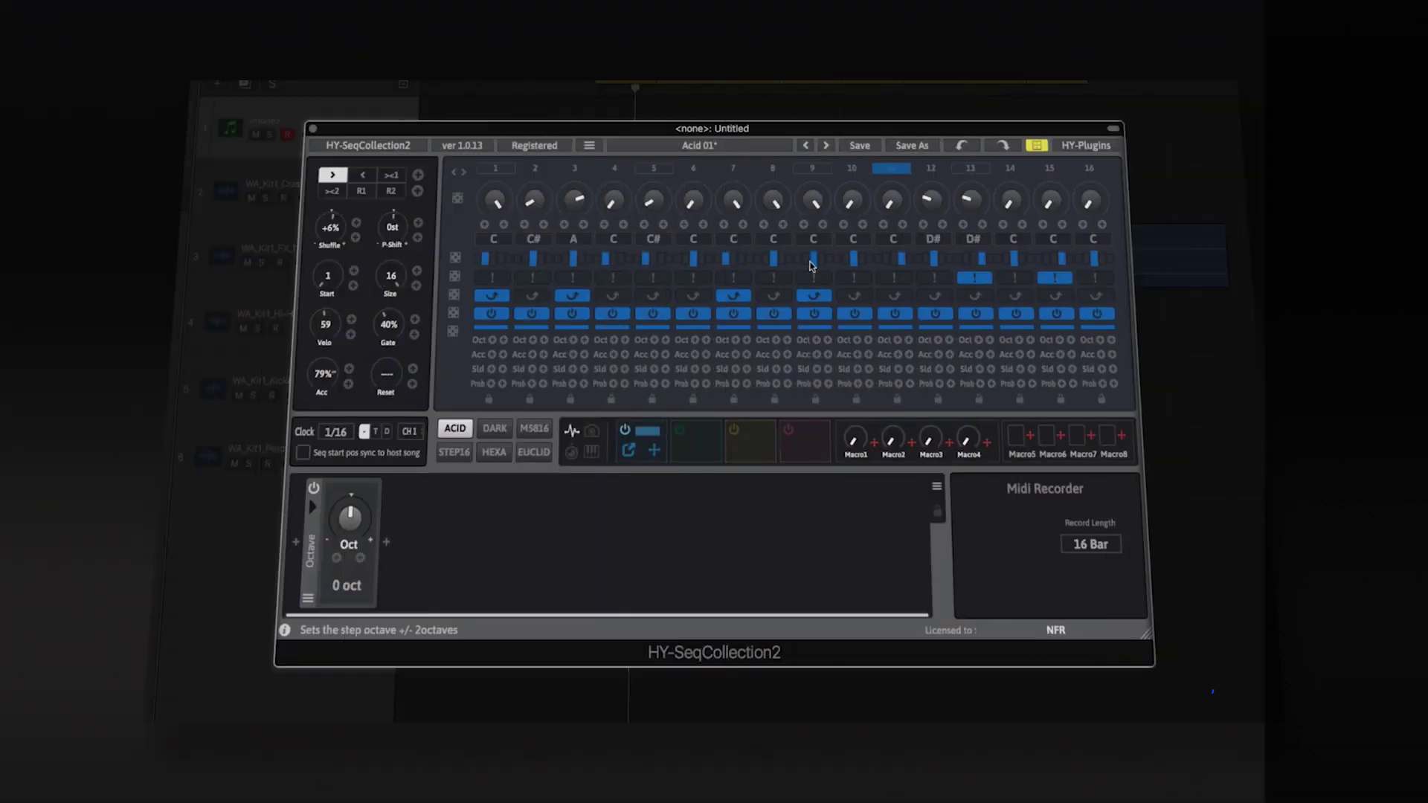
- Turn on slide for steps 11, 14 and 16 of the acid pattern and raise step 14's pitch to D#
{"action": "left_click", "coordinate": [895, 296]}
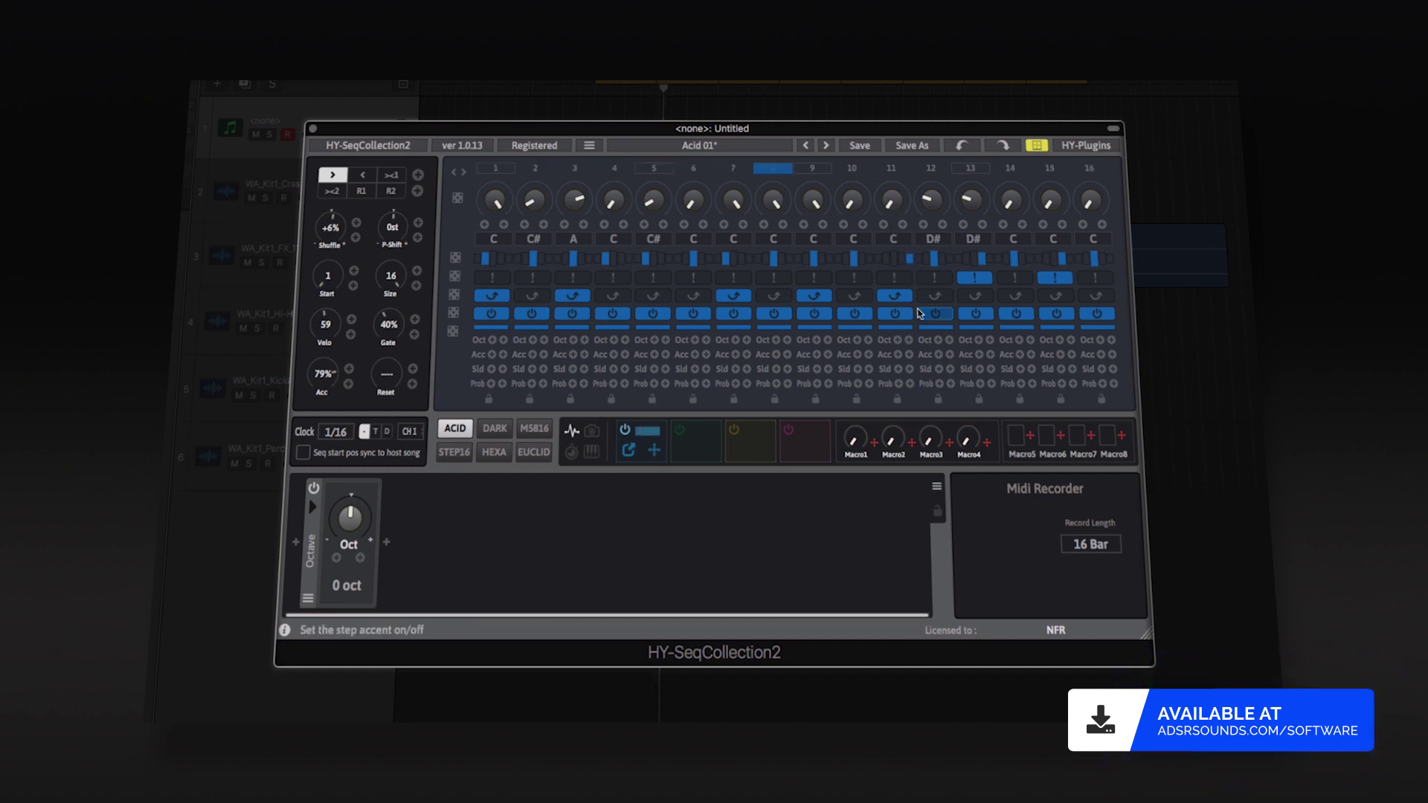
{"action": "left_click", "coordinate": [1011, 298]}
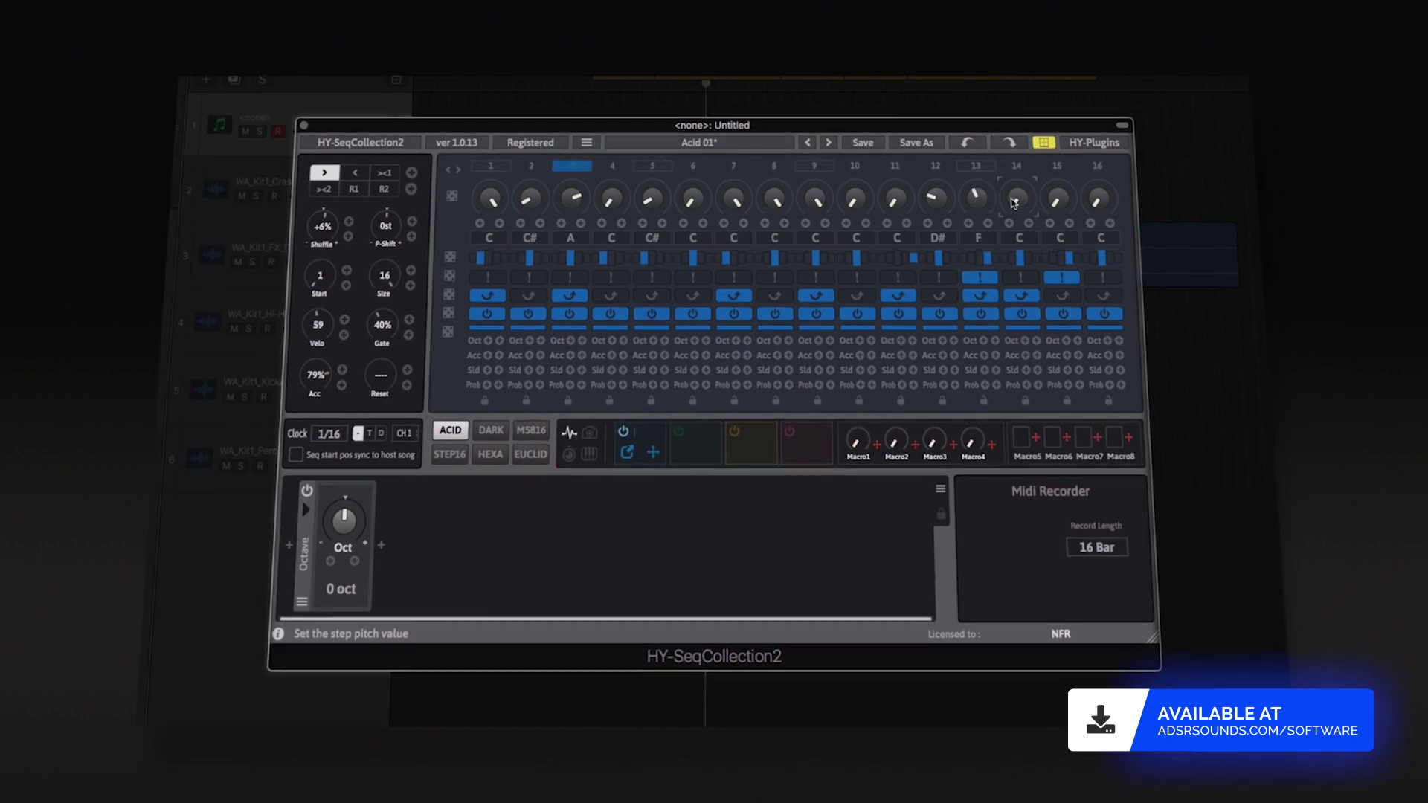
{"action": "left_click_drag", "start_coordinate": [1010, 198], "coordinate": [1007, 168]}
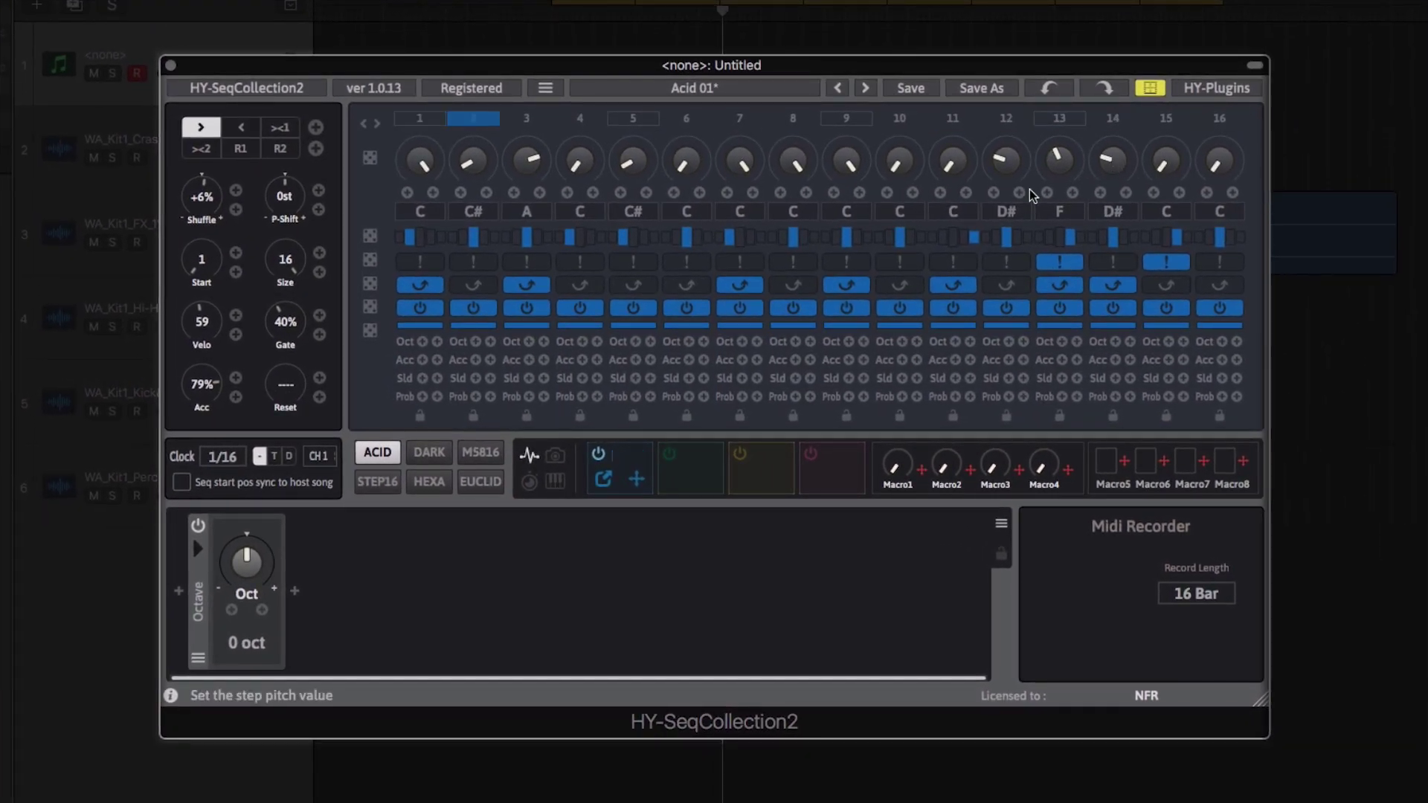
{"action": "left_click", "coordinate": [1213, 288]}
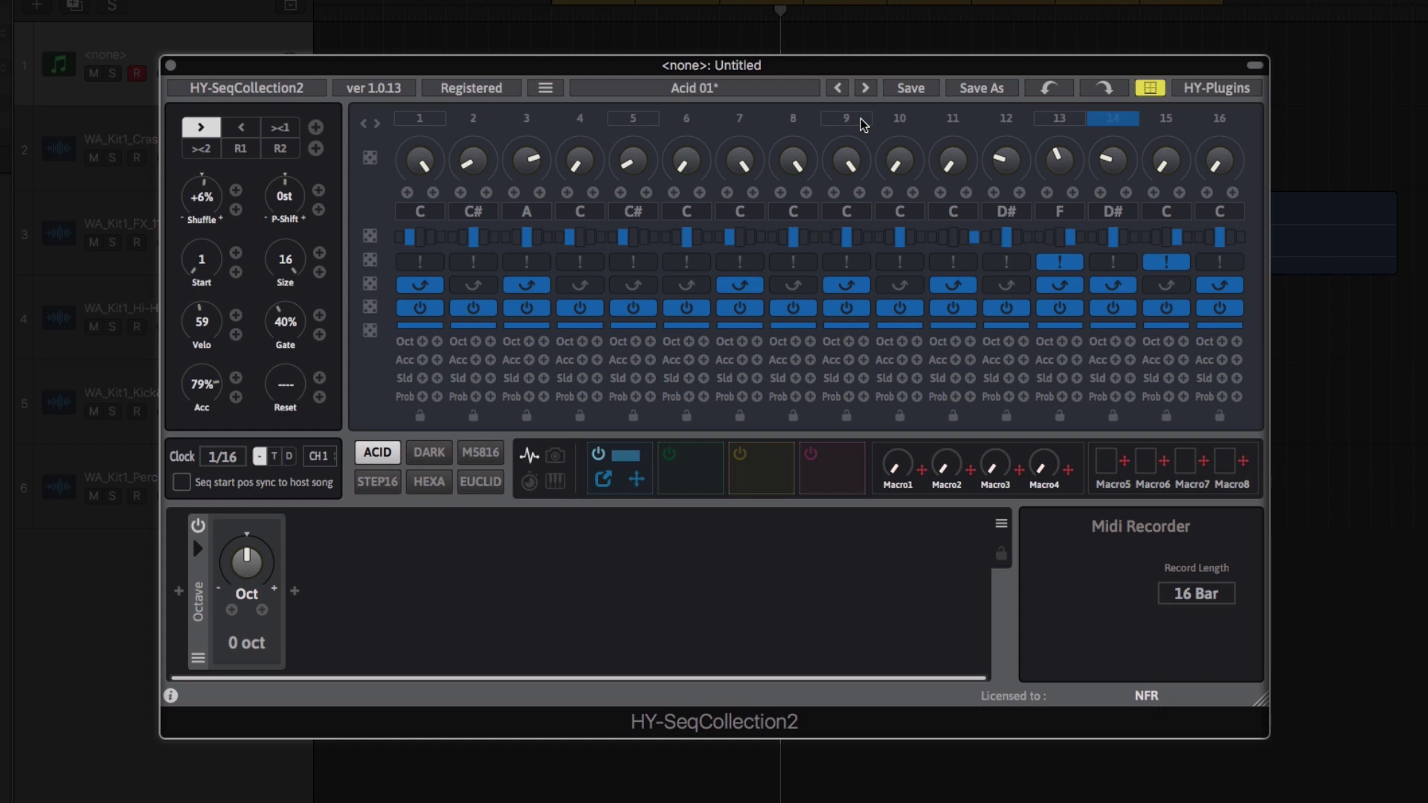
- Switch to the Acid 02 preset, and load the factory SEQ Engine preset Step16 01
{"action": "left_click", "coordinate": [865, 89]}
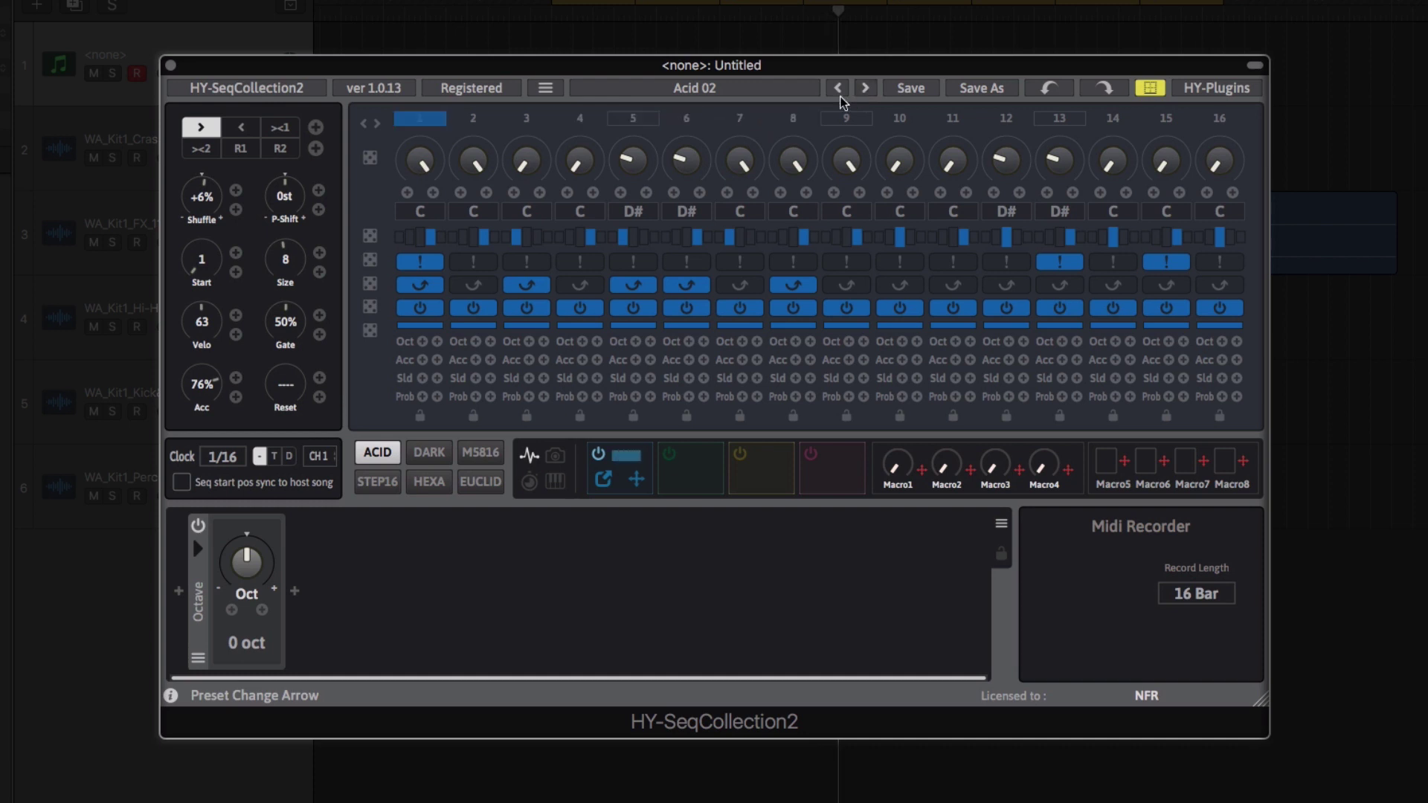
{"action": "left_click", "coordinate": [777, 95]}
{"action": "mouse_move", "coordinate": [773, 112]}
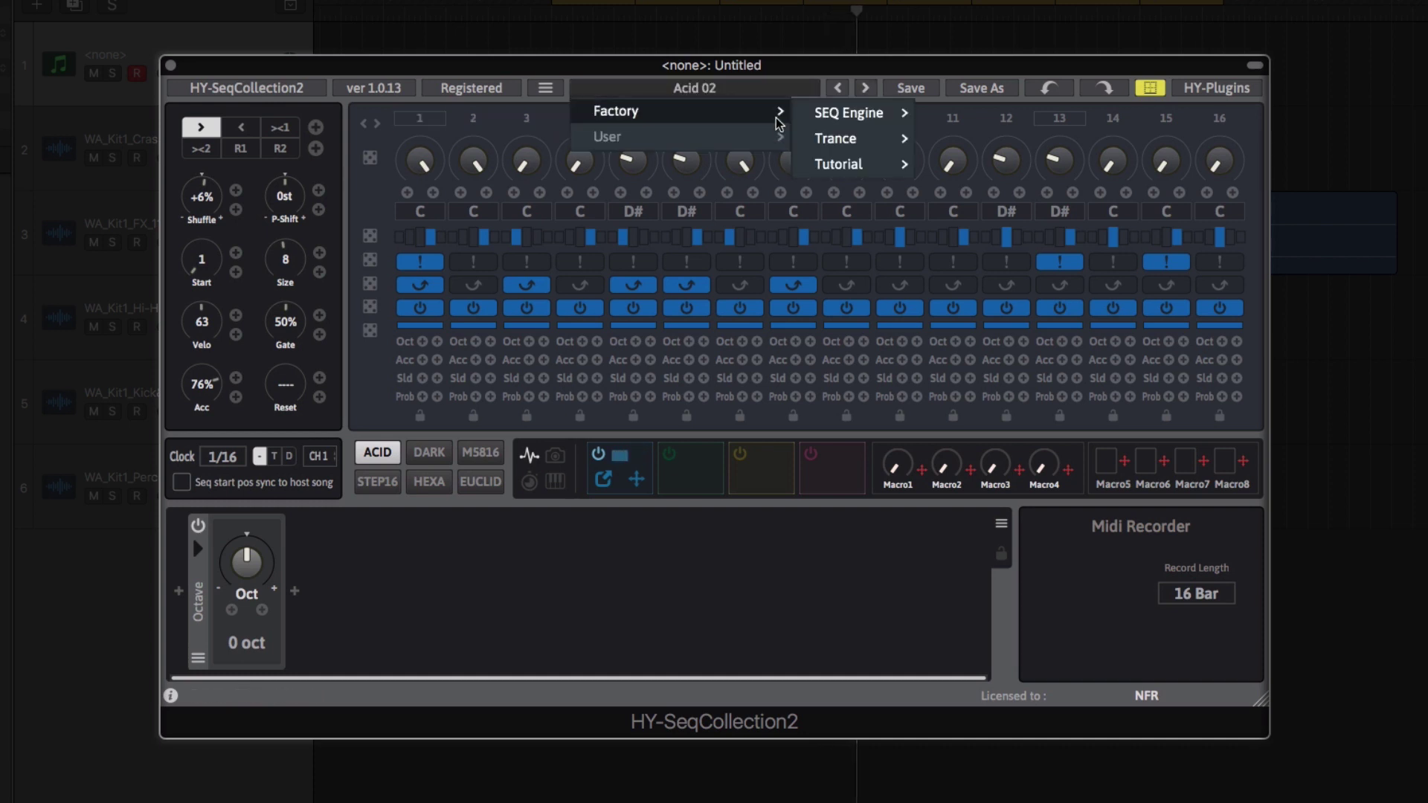
{"action": "mouse_move", "coordinate": [856, 113]}
{"action": "mouse_move", "coordinate": [971, 245]}
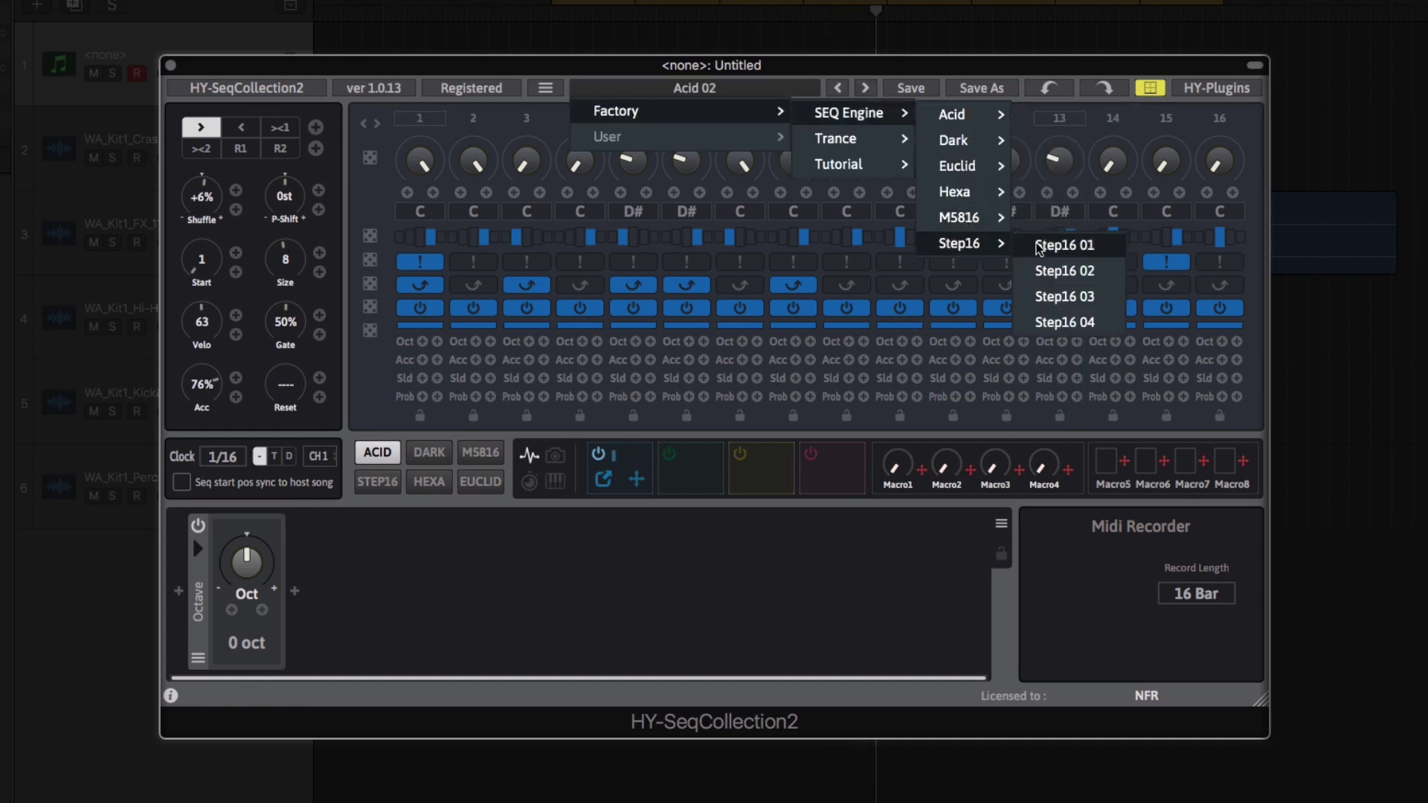
{"action": "left_click", "coordinate": [1064, 246]}
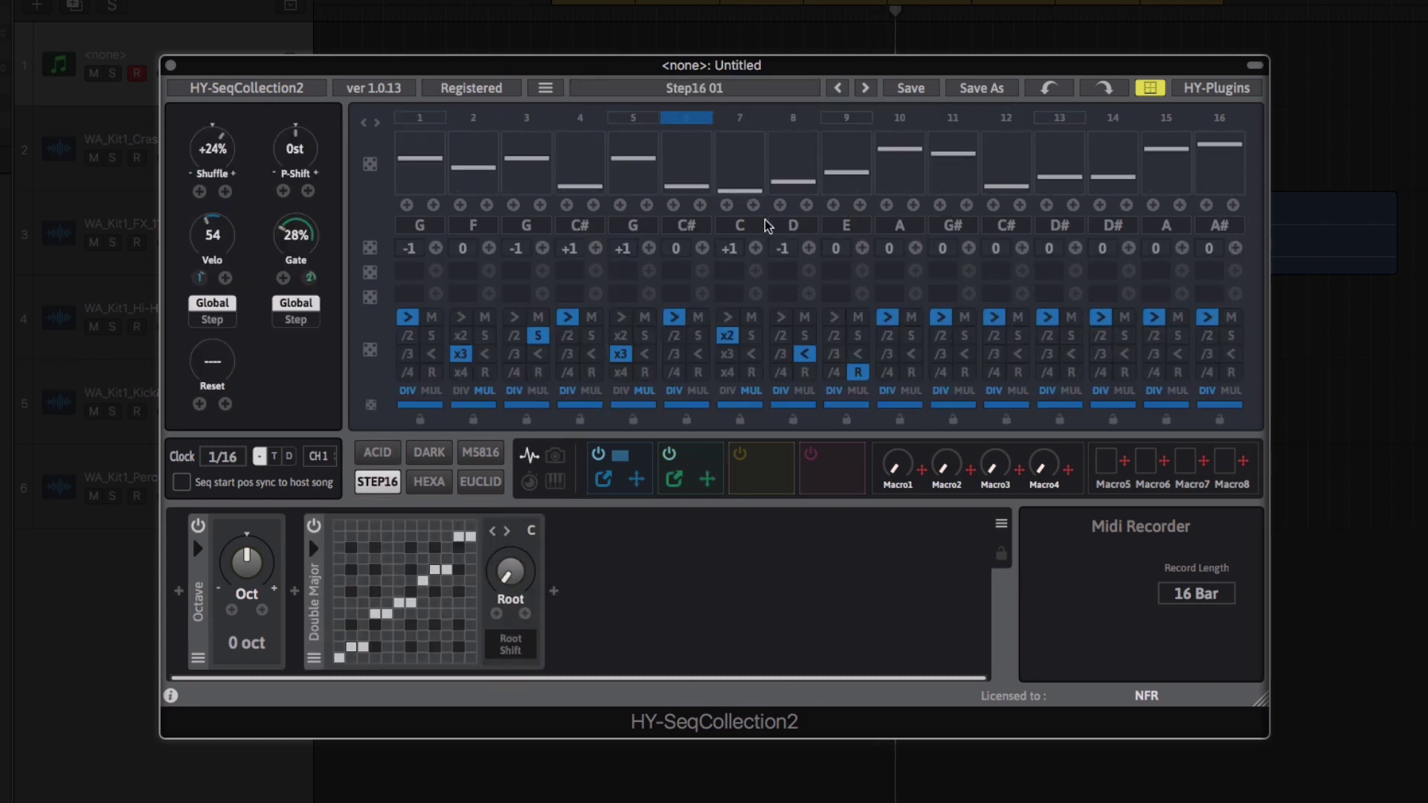
- Set the pitch of step 8 to E, step 6 to F# and step 4 to G
{"action": "left_click", "coordinate": [802, 177]}
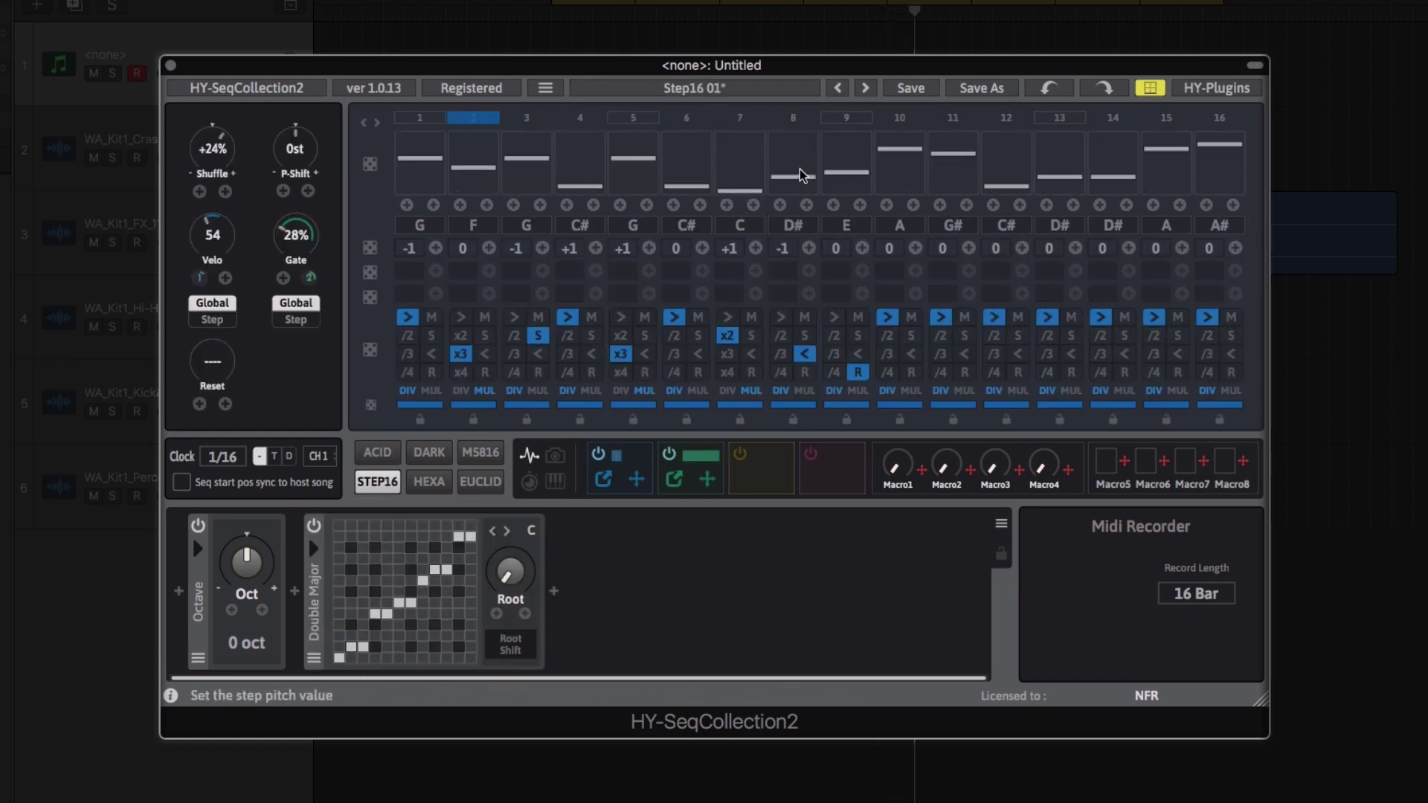
{"action": "left_click", "coordinate": [801, 171]}
{"action": "left_click", "coordinate": [701, 163]}
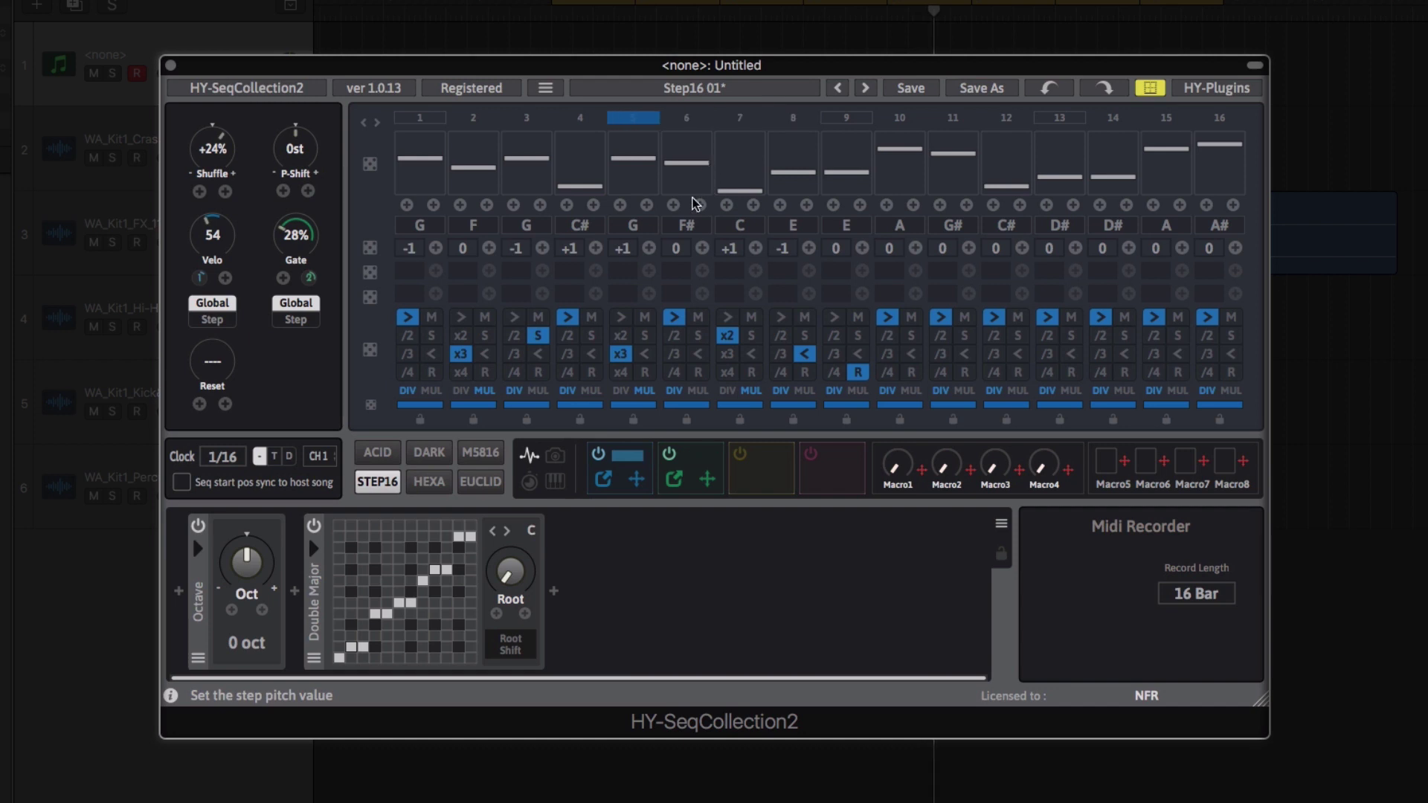
{"action": "left_click_drag", "start_coordinate": [590, 168], "coordinate": [590, 158]}
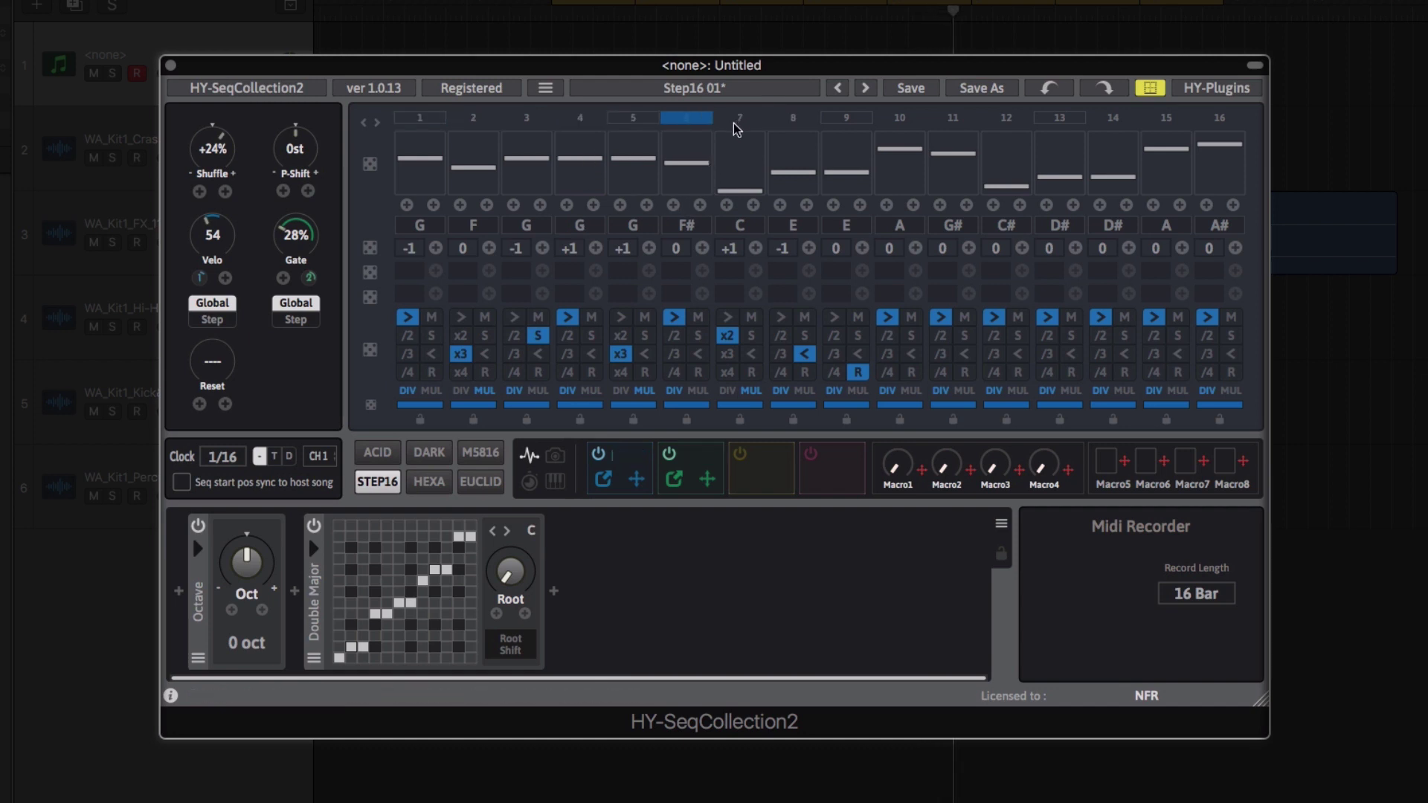
- Switch to the Step16 02 preset, and load the factory SEQ Engine preset Euclid 03
{"action": "left_click", "coordinate": [866, 88]}
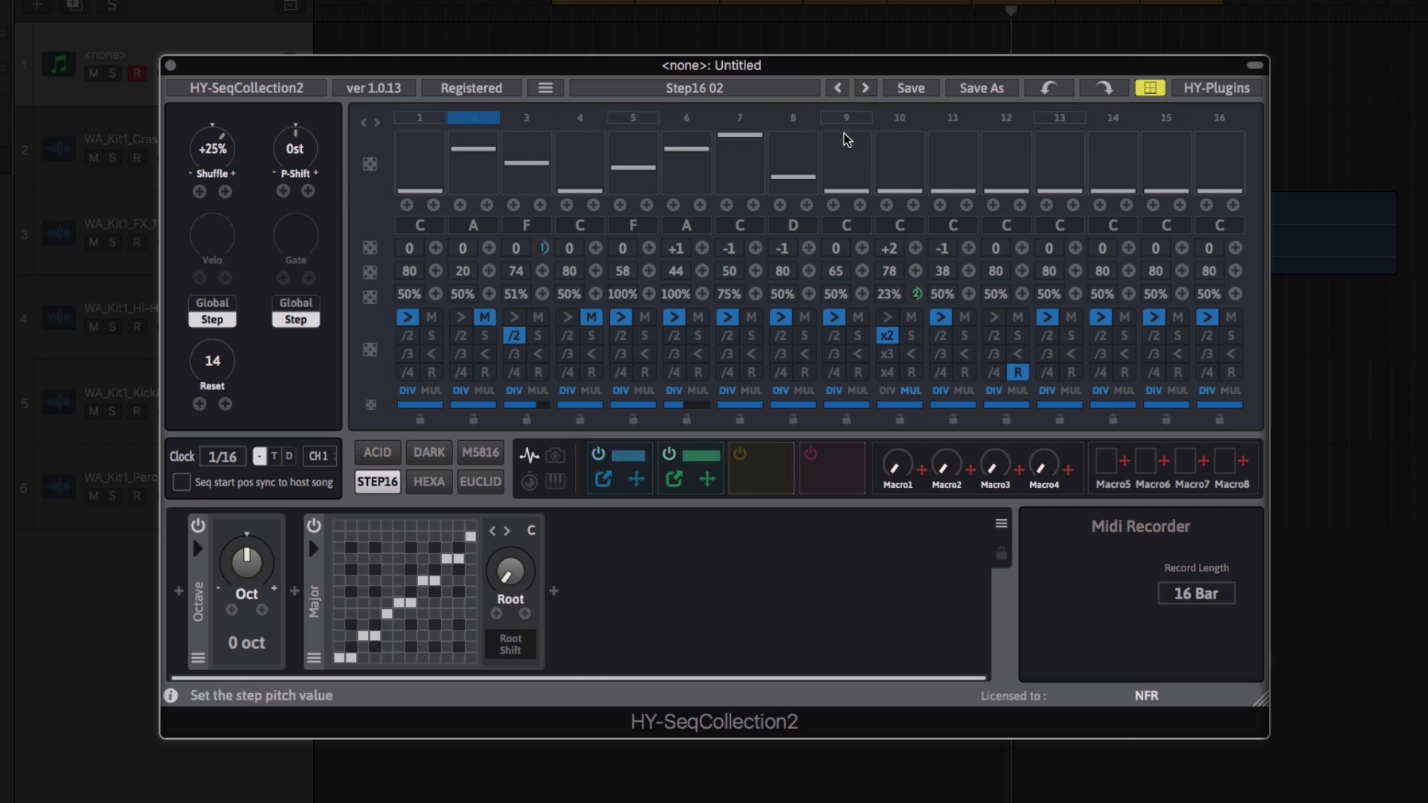
{"action": "left_click", "coordinate": [653, 89]}
{"action": "mouse_move", "coordinate": [657, 111]}
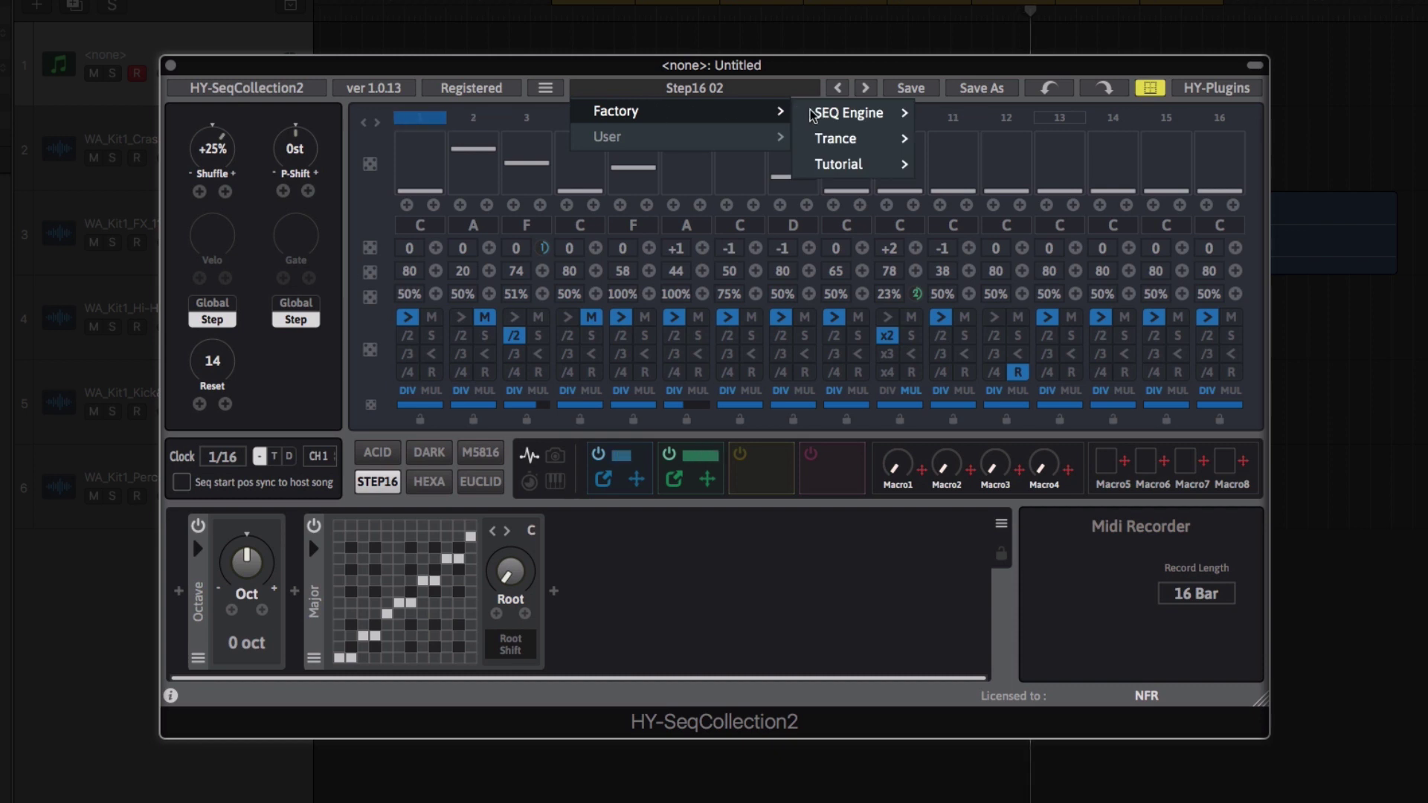
{"action": "mouse_move", "coordinate": [848, 113]}
{"action": "mouse_move", "coordinate": [965, 172]}
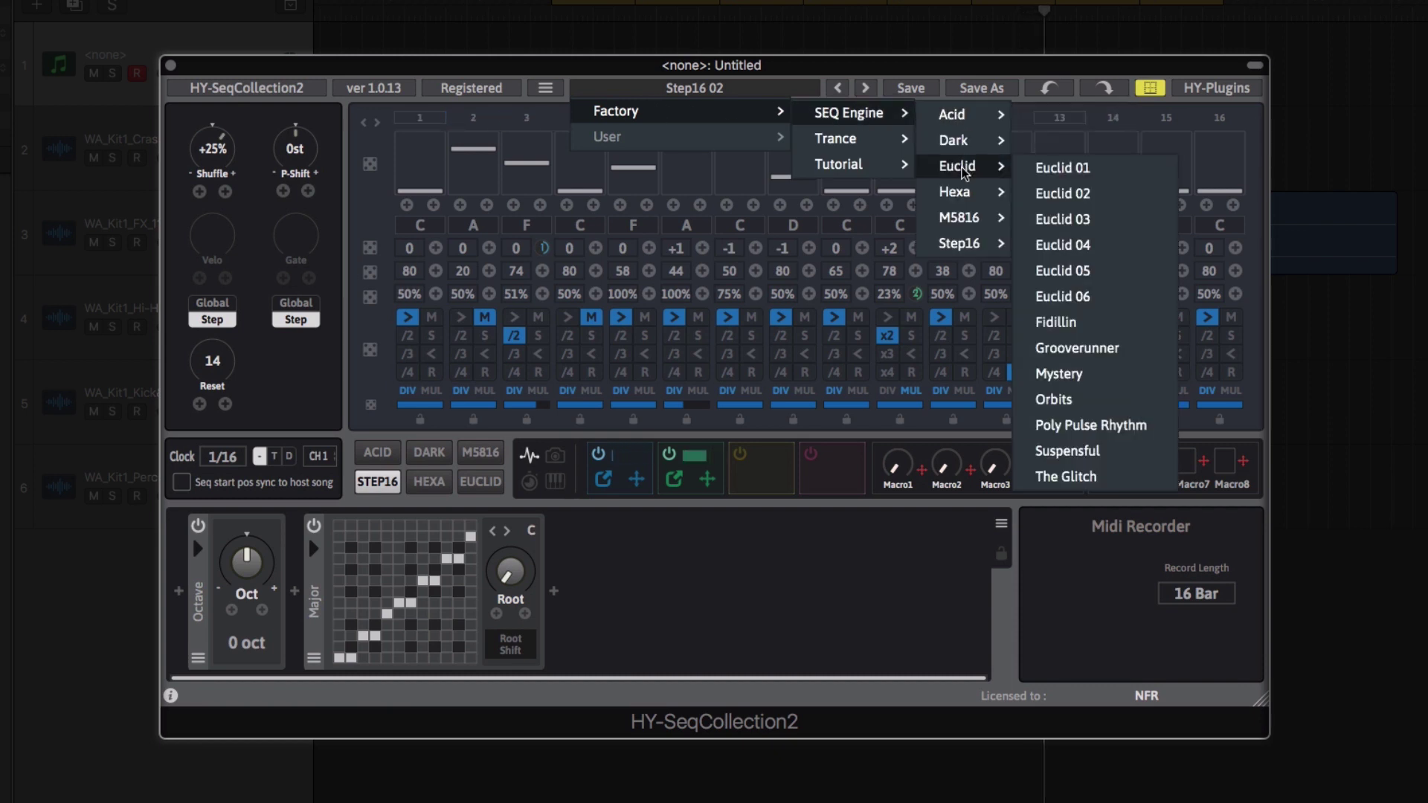
{"action": "left_click", "coordinate": [1064, 218]}
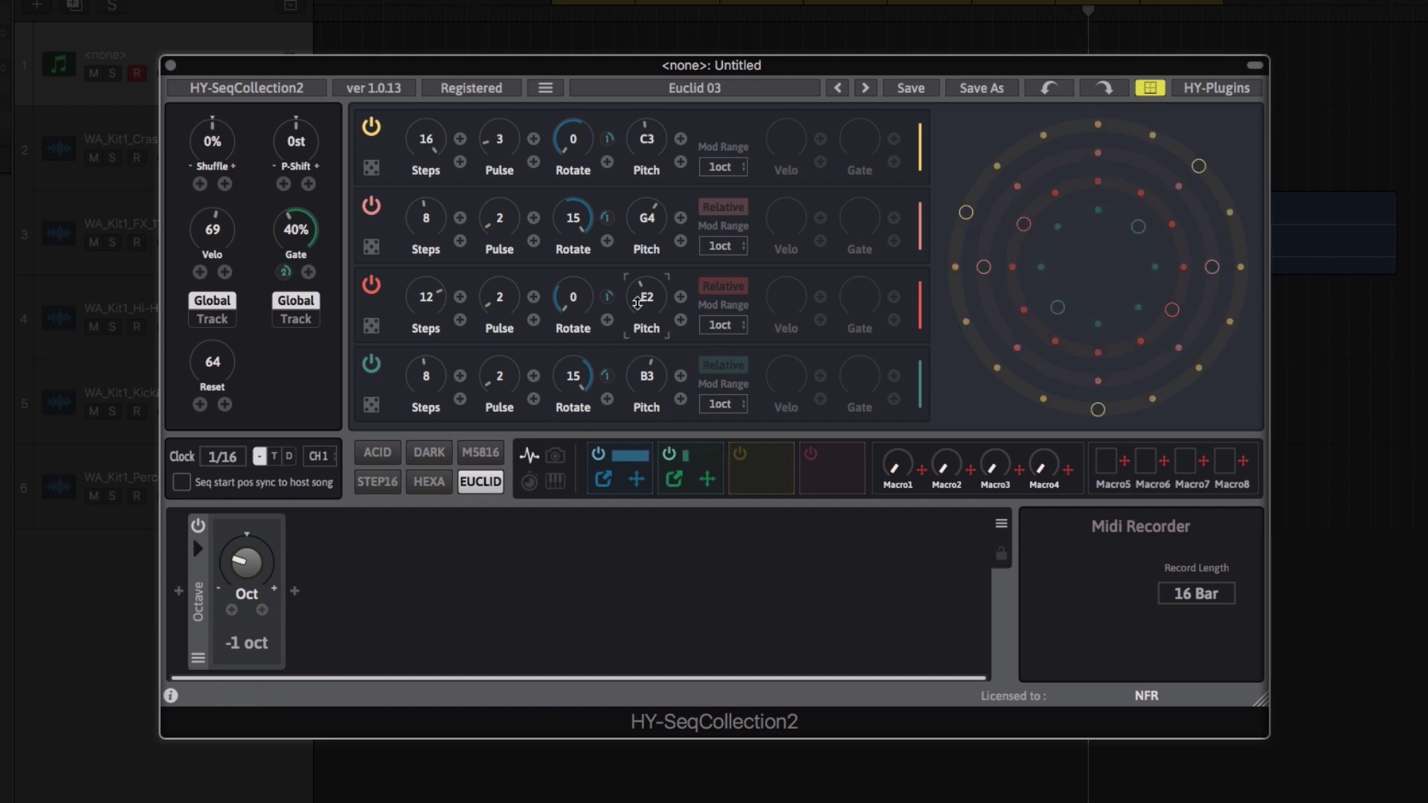
- Set the third track's pitch to A#1, the second and fourth tracks' rotation to 10, and the second track's steps to 11
{"action": "left_click_drag", "start_coordinate": [642, 296], "coordinate": [640, 314]}
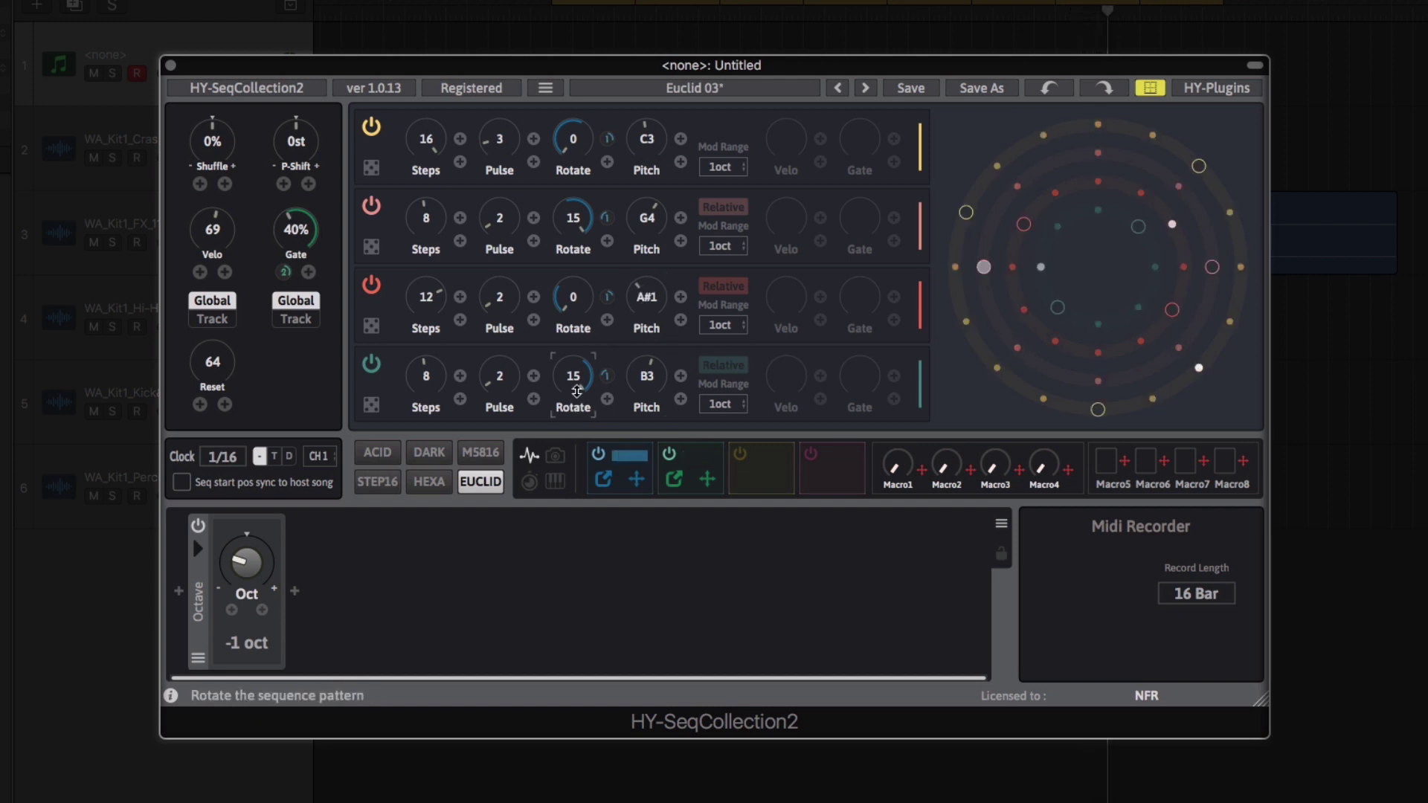
{"action": "left_click_drag", "start_coordinate": [576, 389], "coordinate": [571, 448]}
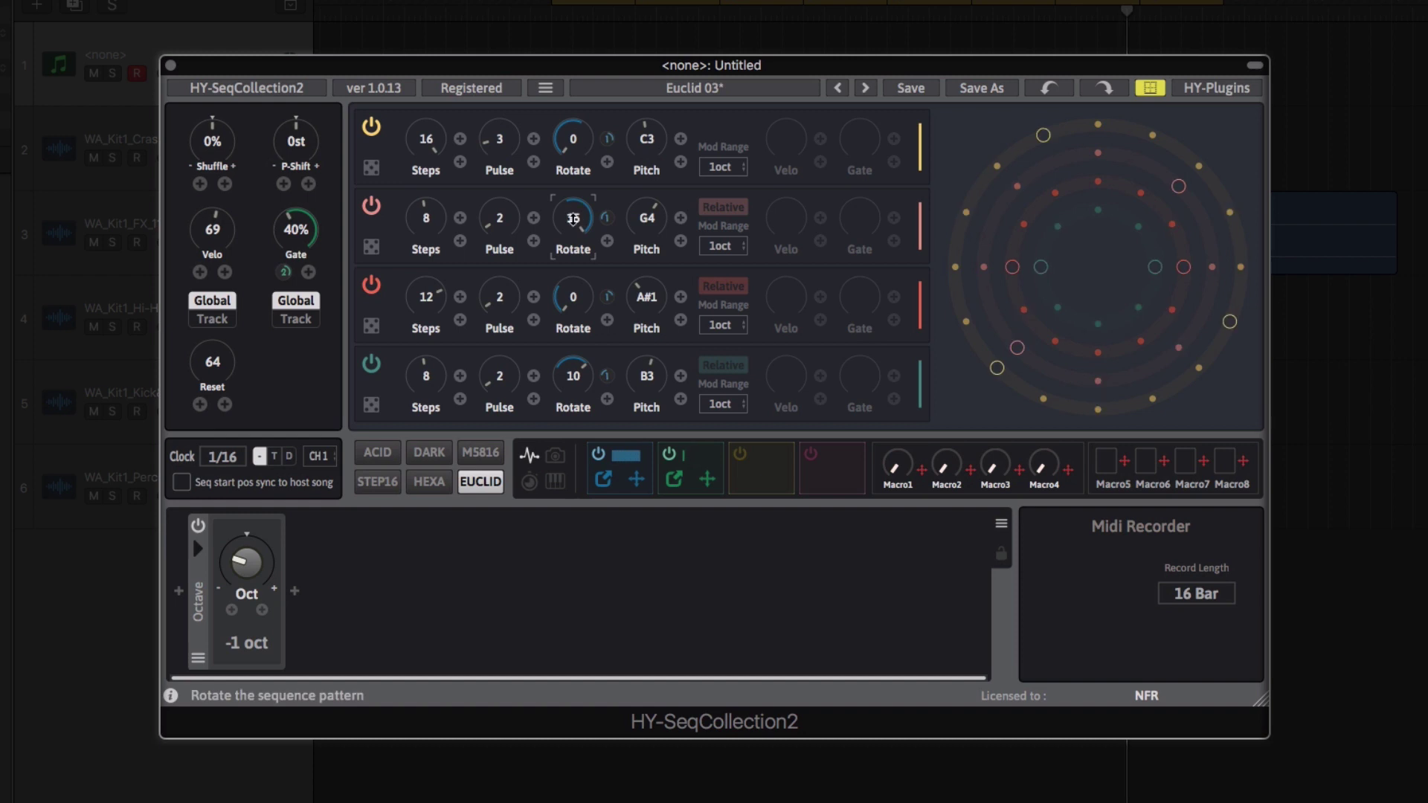
{"action": "scroll", "coordinate": [572, 217], "scroll_direction": "down", "scroll_amount": 5}
{"action": "scroll", "coordinate": [429, 212], "scroll_direction": "up", "scroll_amount": 3}
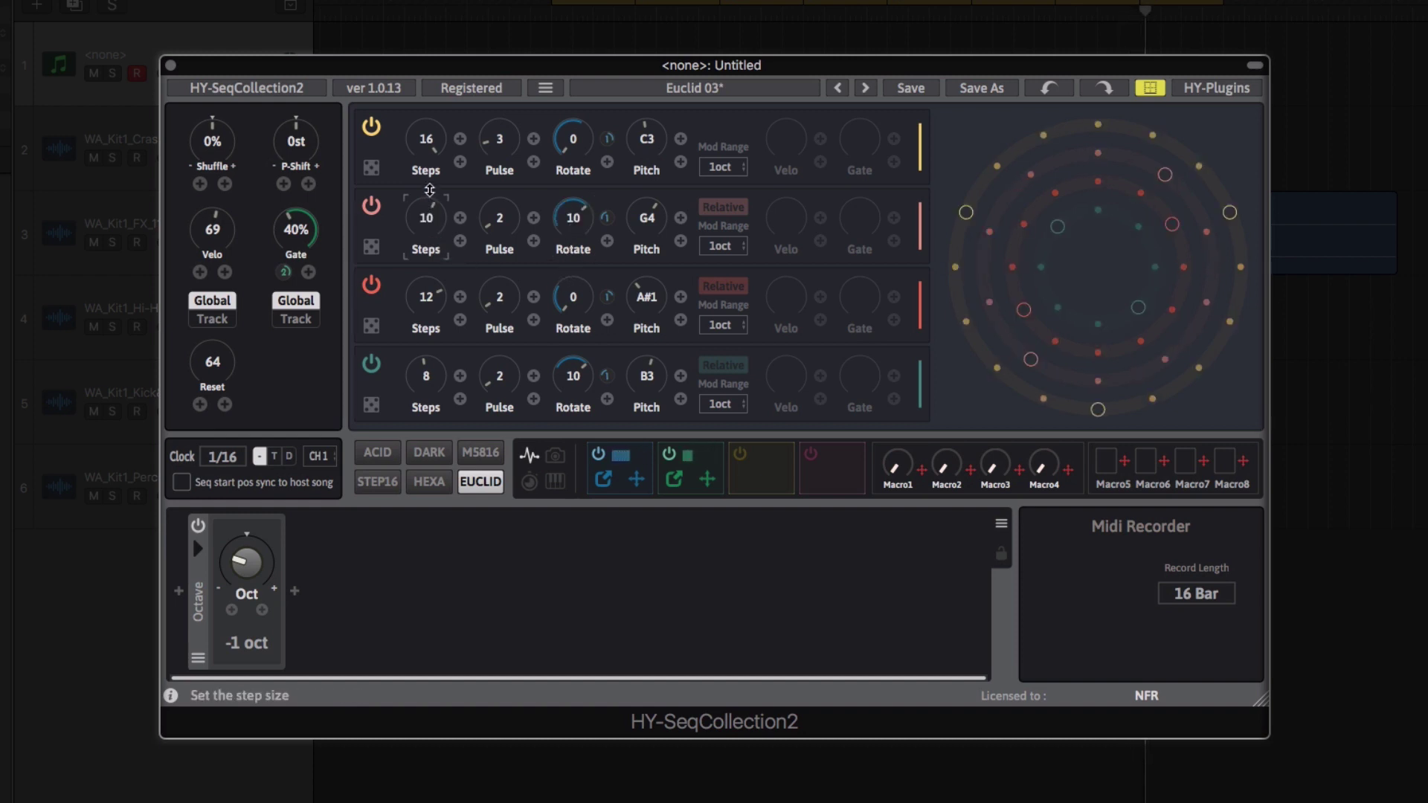
- Load the factory SEQ Engine preset Hexa 02
{"action": "left_click", "coordinate": [695, 89]}
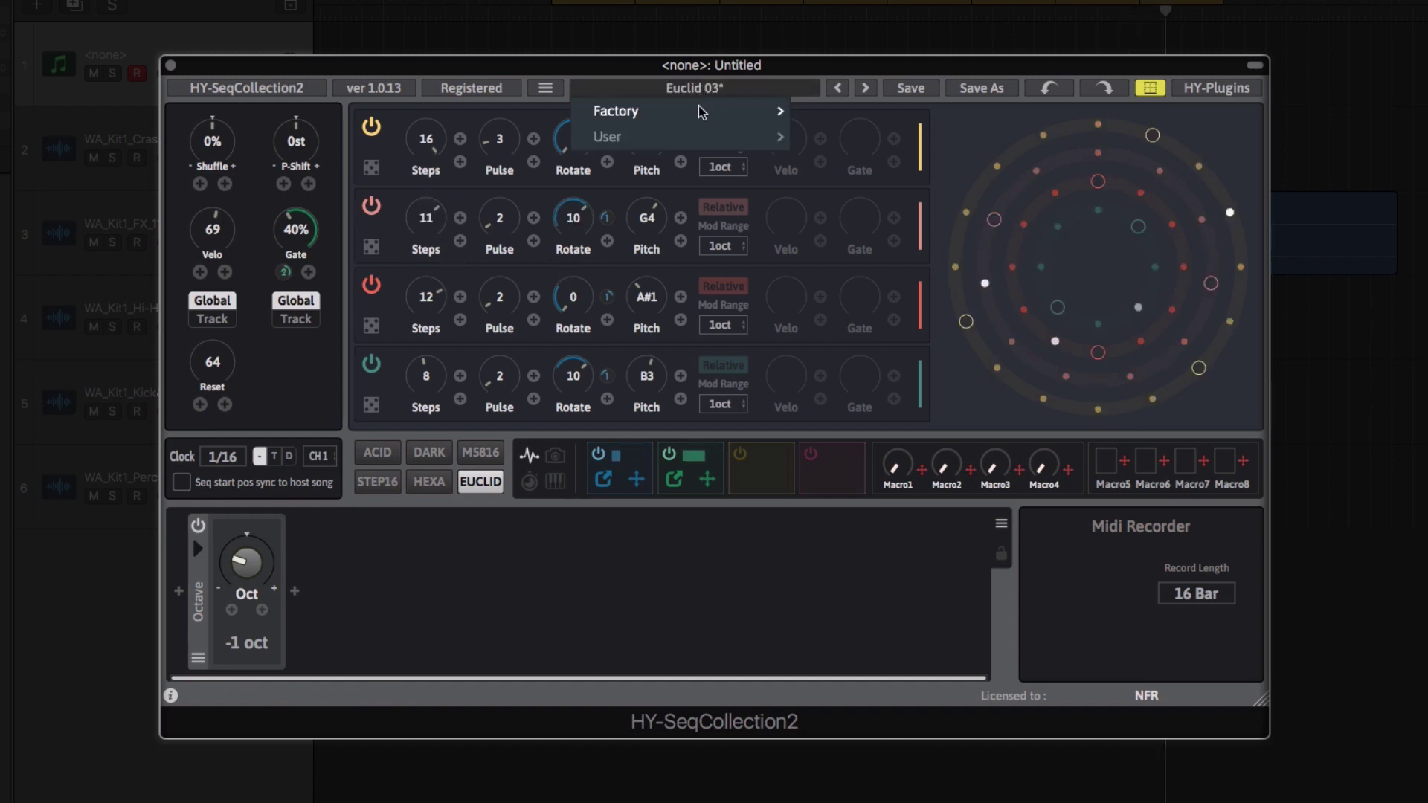
{"action": "mouse_move", "coordinate": [616, 111]}
{"action": "mouse_move", "coordinate": [848, 113]}
{"action": "mouse_move", "coordinate": [961, 119]}
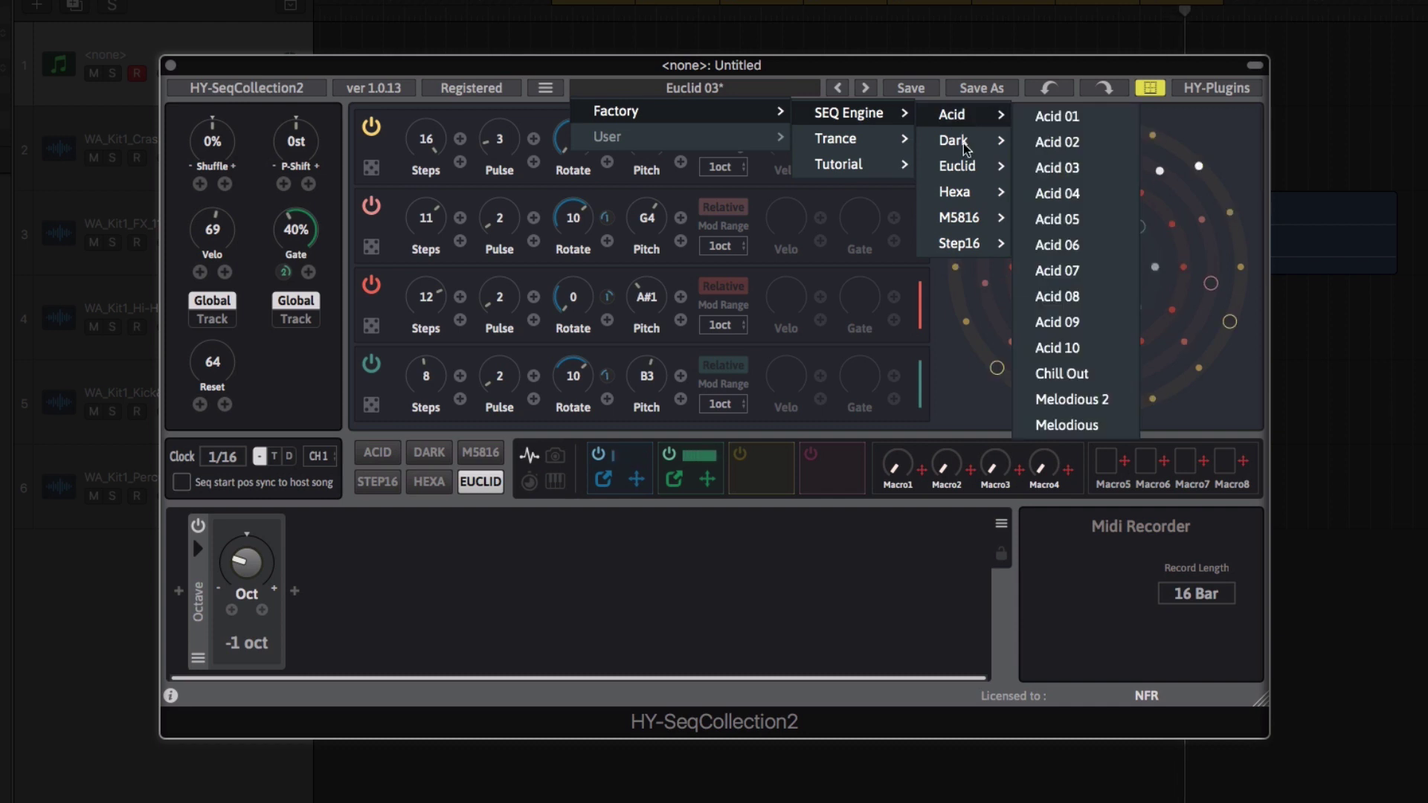
{"action": "mouse_move", "coordinate": [971, 200]}
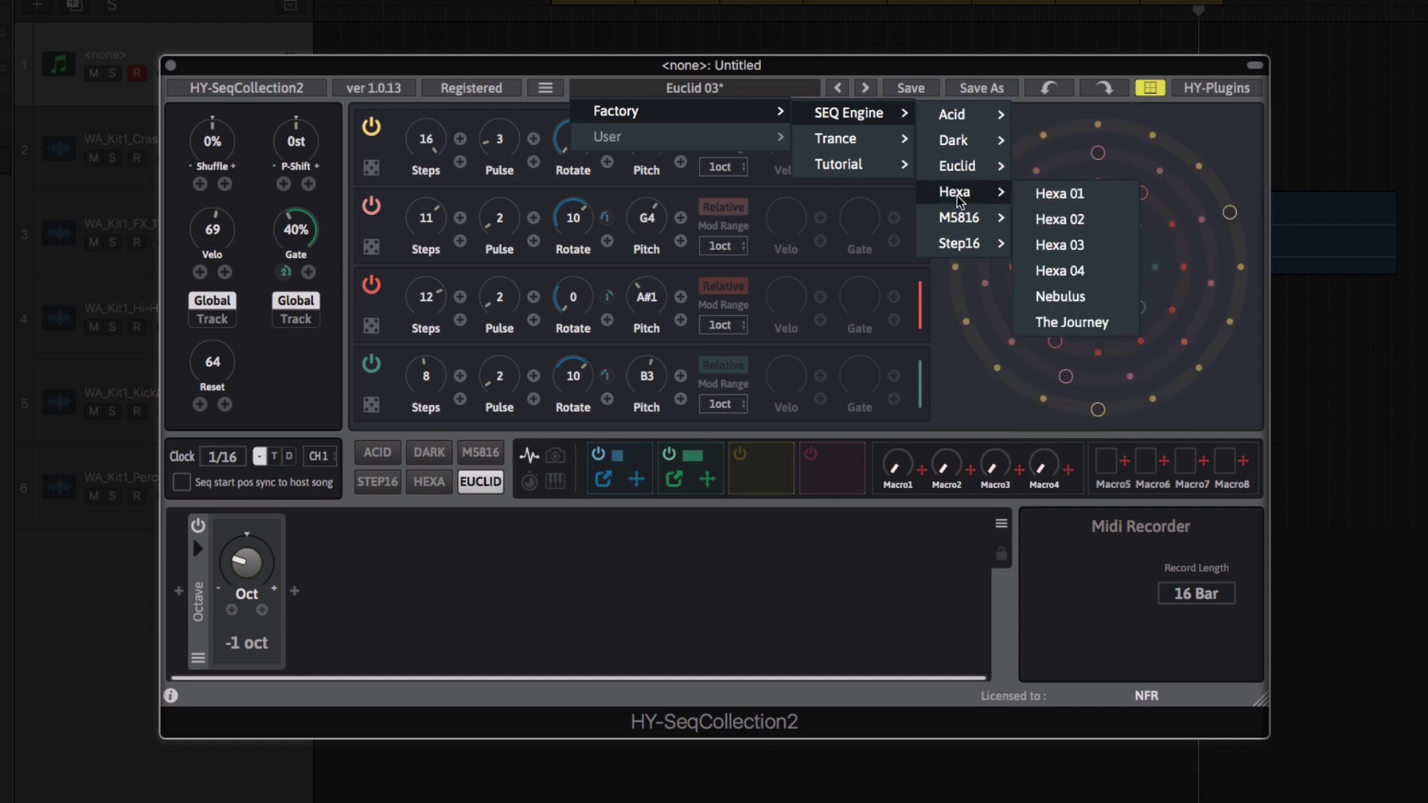
{"action": "left_click", "coordinate": [1056, 226]}
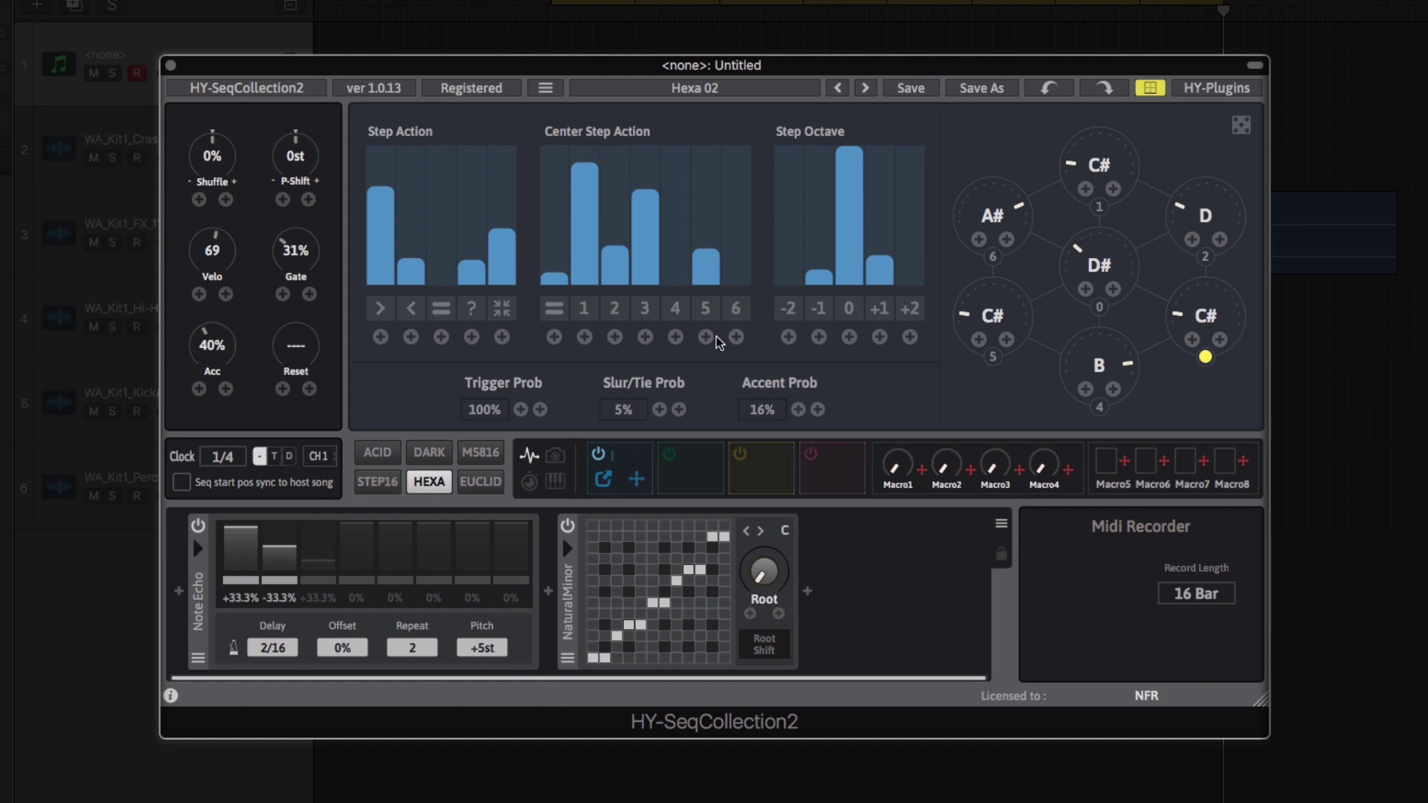
- Switch to the Hexa 03 preset and adjust the probability bars for center step action 1 and the "=" step action
{"action": "left_click", "coordinate": [865, 89]}
{"action": "left_click", "coordinate": [586, 212]}
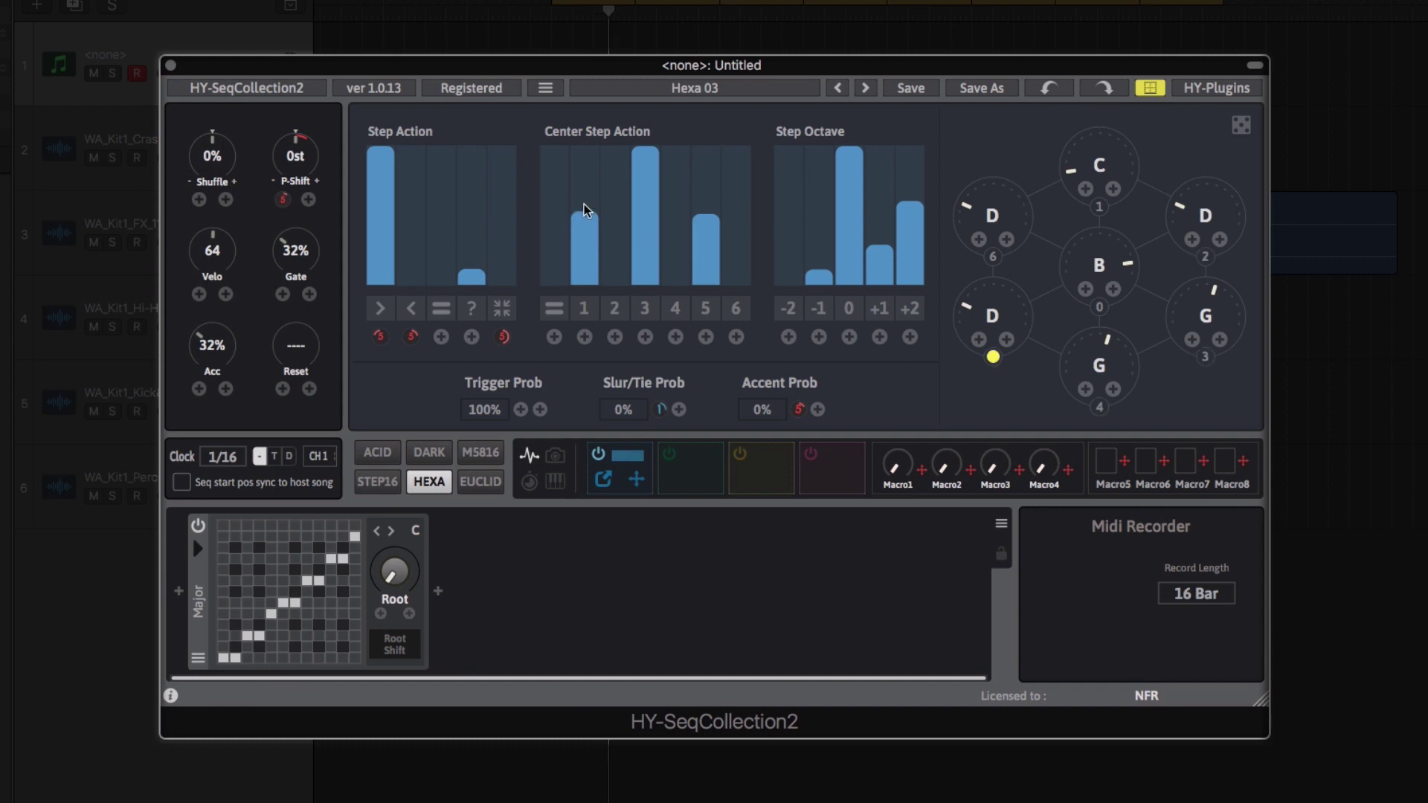
{"action": "left_click", "coordinate": [441, 238]}
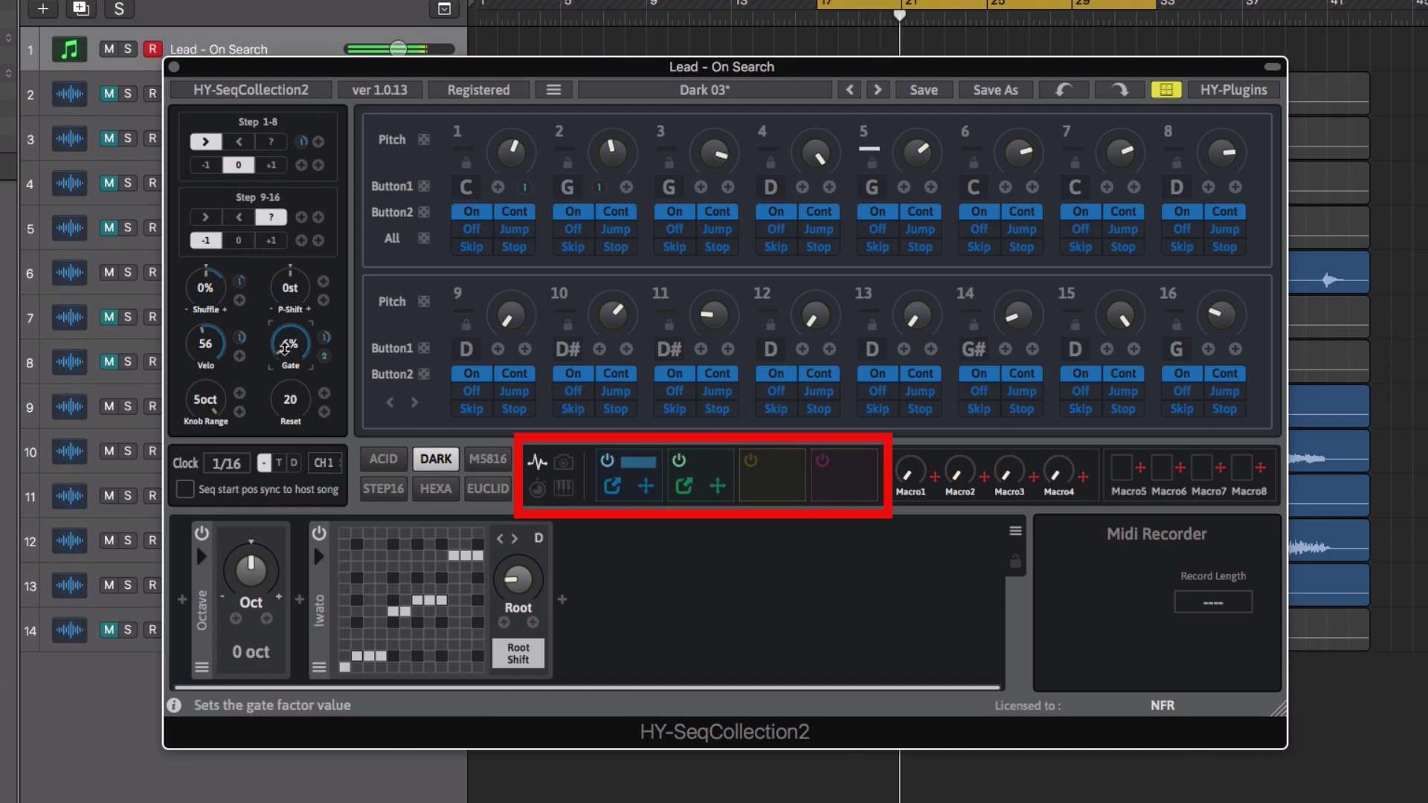
- In MOD1's PLFO, raise the third waveform's probability, set the minimum rate to 5.15 Hz and enable the phase range from 22%
{"action": "left_click", "coordinate": [612, 485]}
{"action": "left_click_drag", "start_coordinate": [576, 270], "coordinate": [576, 244]}
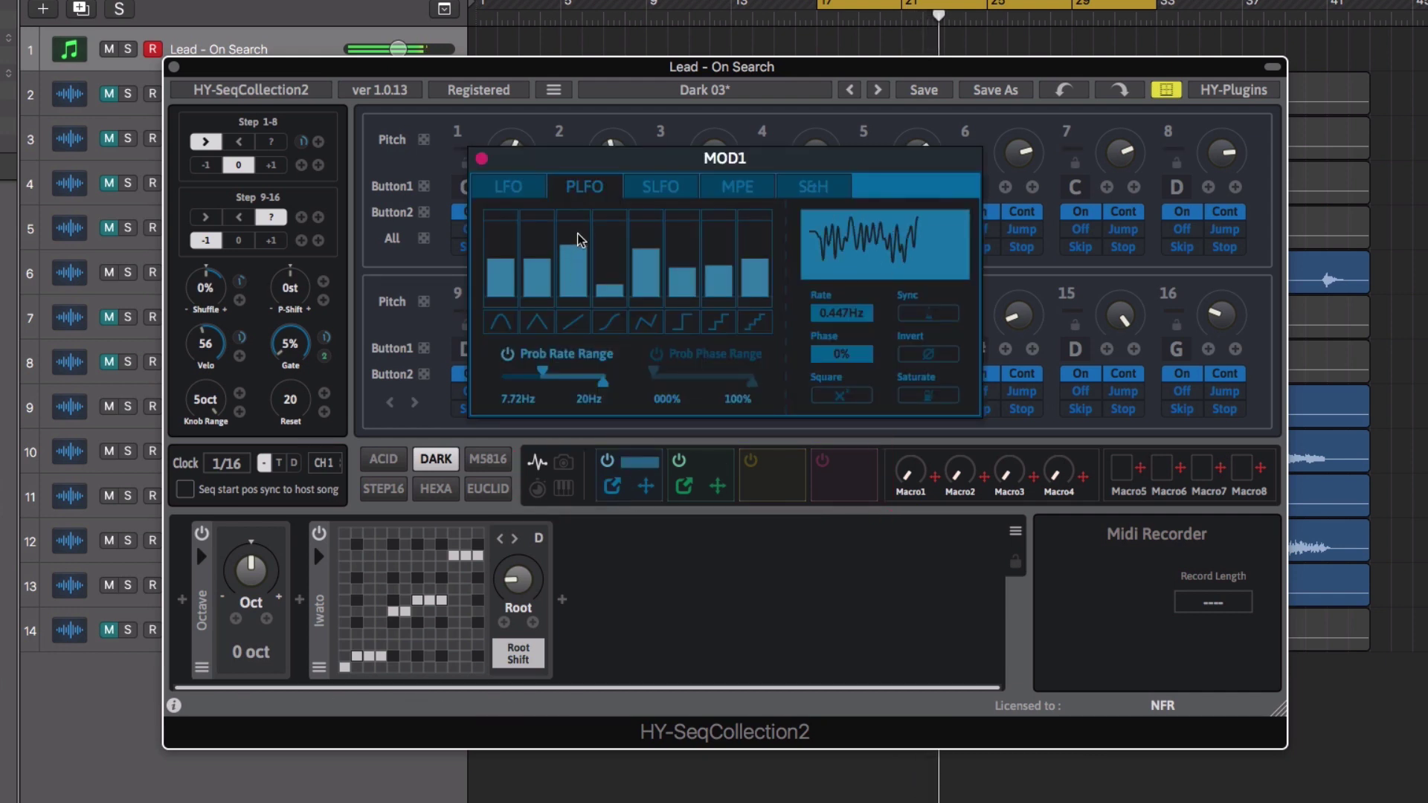
{"action": "left_click_drag", "start_coordinate": [543, 371], "coordinate": [541, 374]}
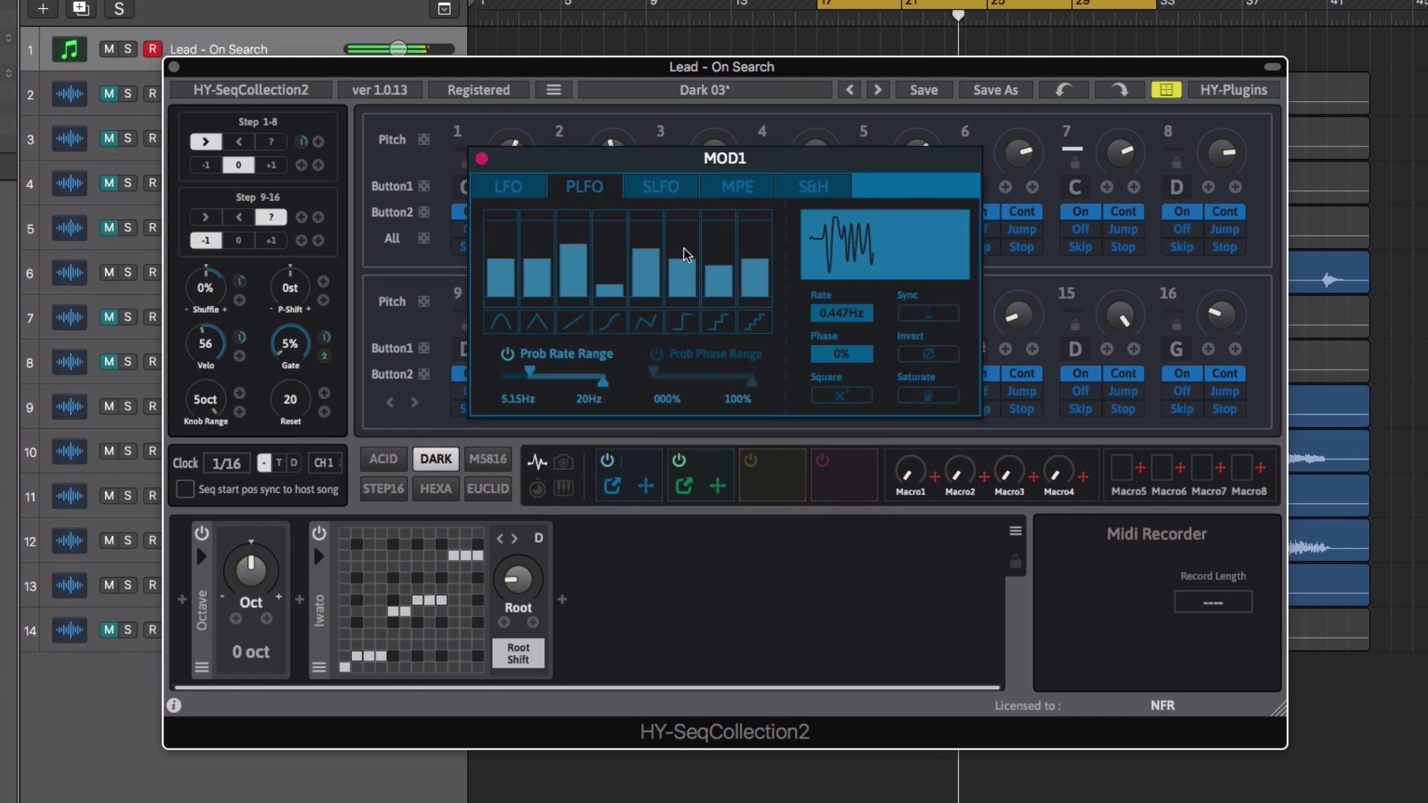
{"action": "left_click", "coordinate": [656, 354]}
{"action": "left_click_drag", "start_coordinate": [653, 372], "coordinate": [675, 372]}
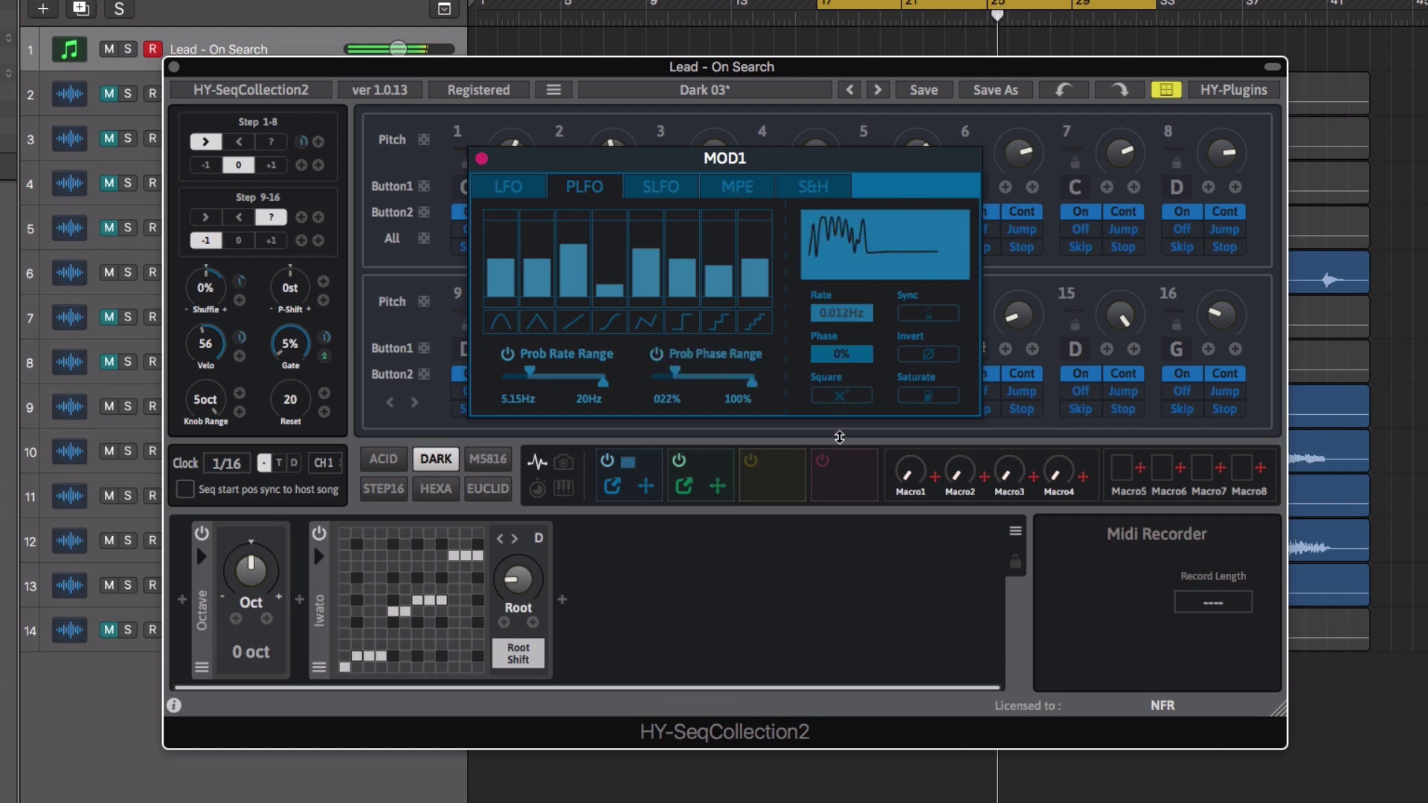
- Set the MOD1 PLFO rate to 5.023 Hz and assign MOD1 to the P-Shift parameter
{"action": "left_click_drag", "start_coordinate": [838, 493], "coordinate": [845, 321]}
{"action": "left_click_drag", "start_coordinate": [842, 252], "coordinate": [842, 228]}
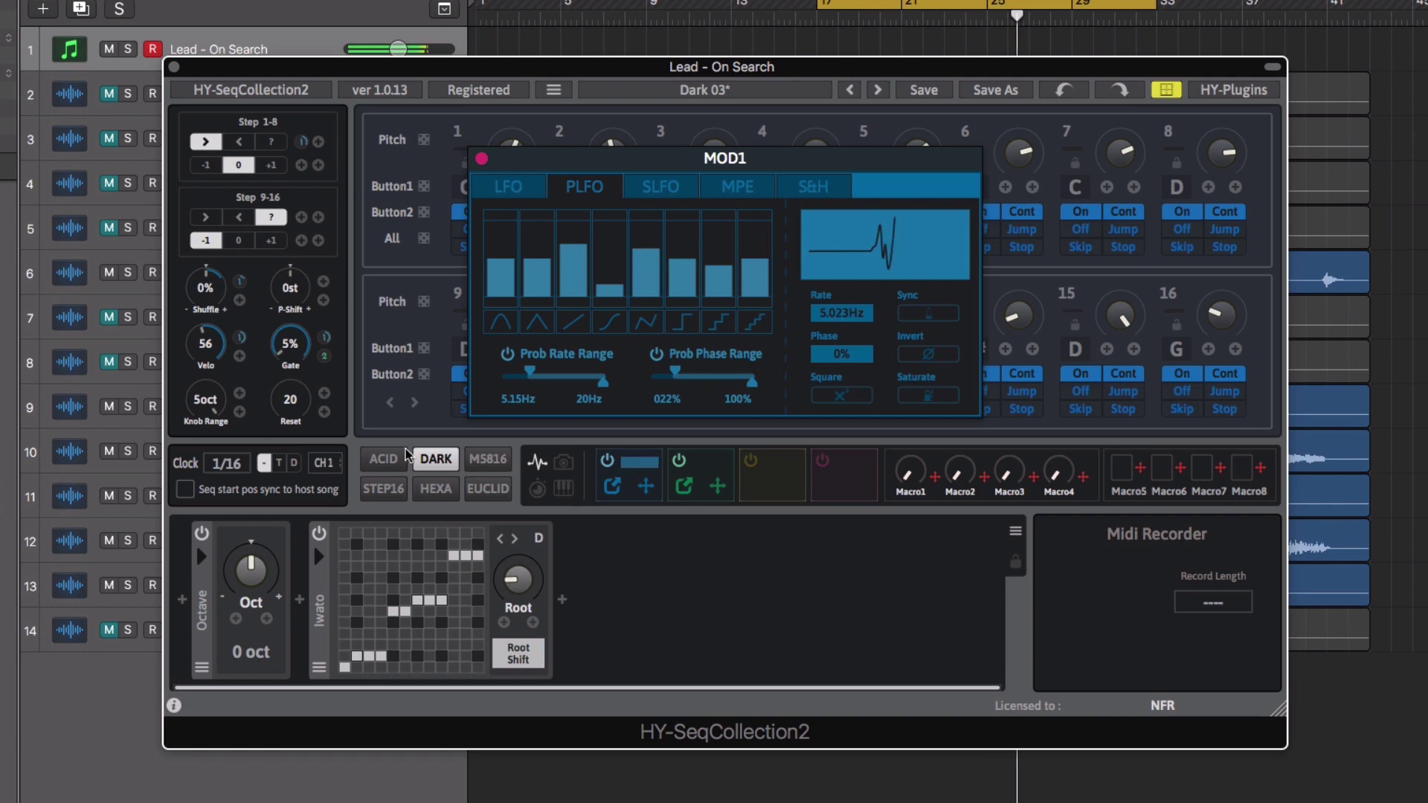
{"action": "left_click_drag", "start_coordinate": [646, 488], "coordinate": [324, 354]}
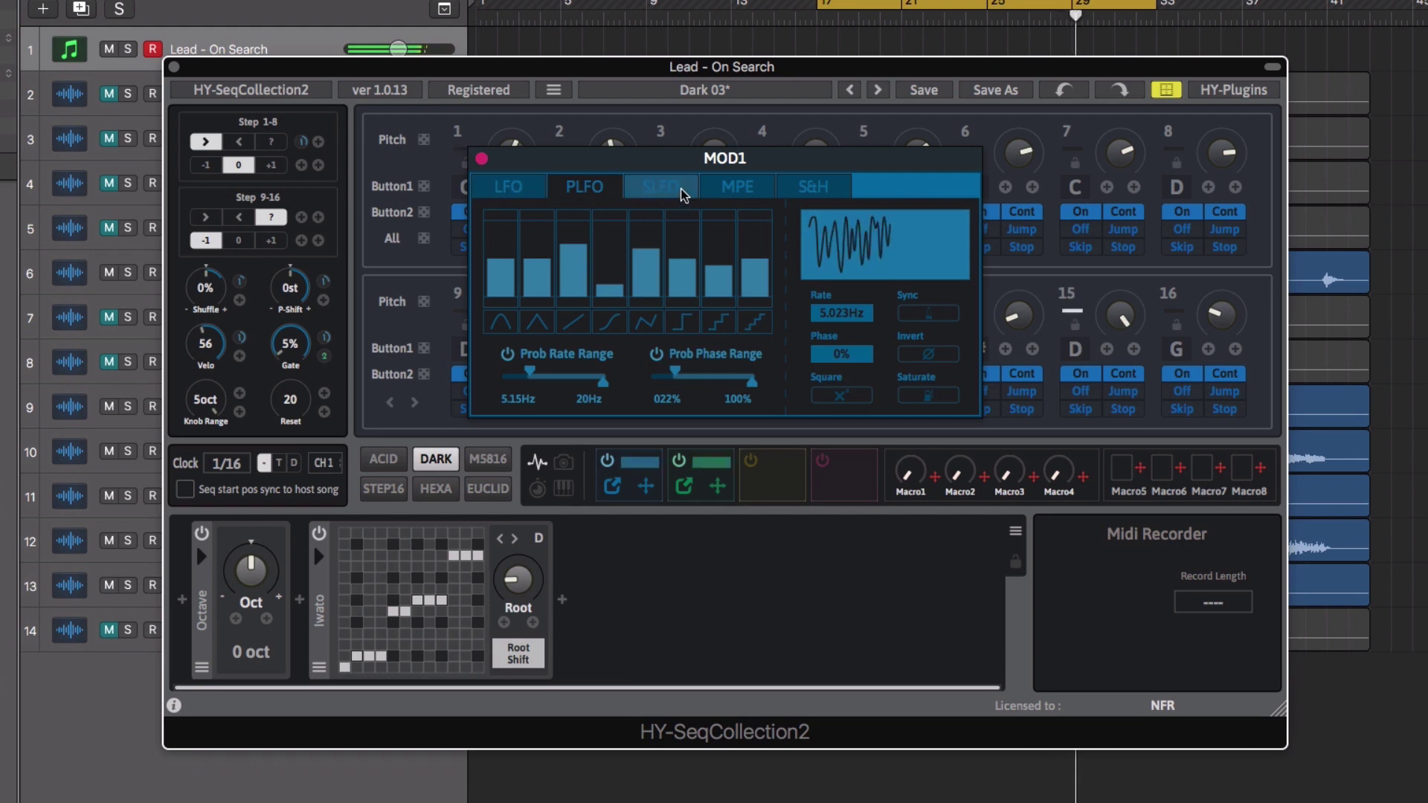
- Shape MOD1's MPE envelope with three break points: a full-height peak at the middle, a low dip, and a second full-height peak near the end
{"action": "left_click", "coordinate": [739, 197]}
{"action": "right_click", "coordinate": [685, 325]}
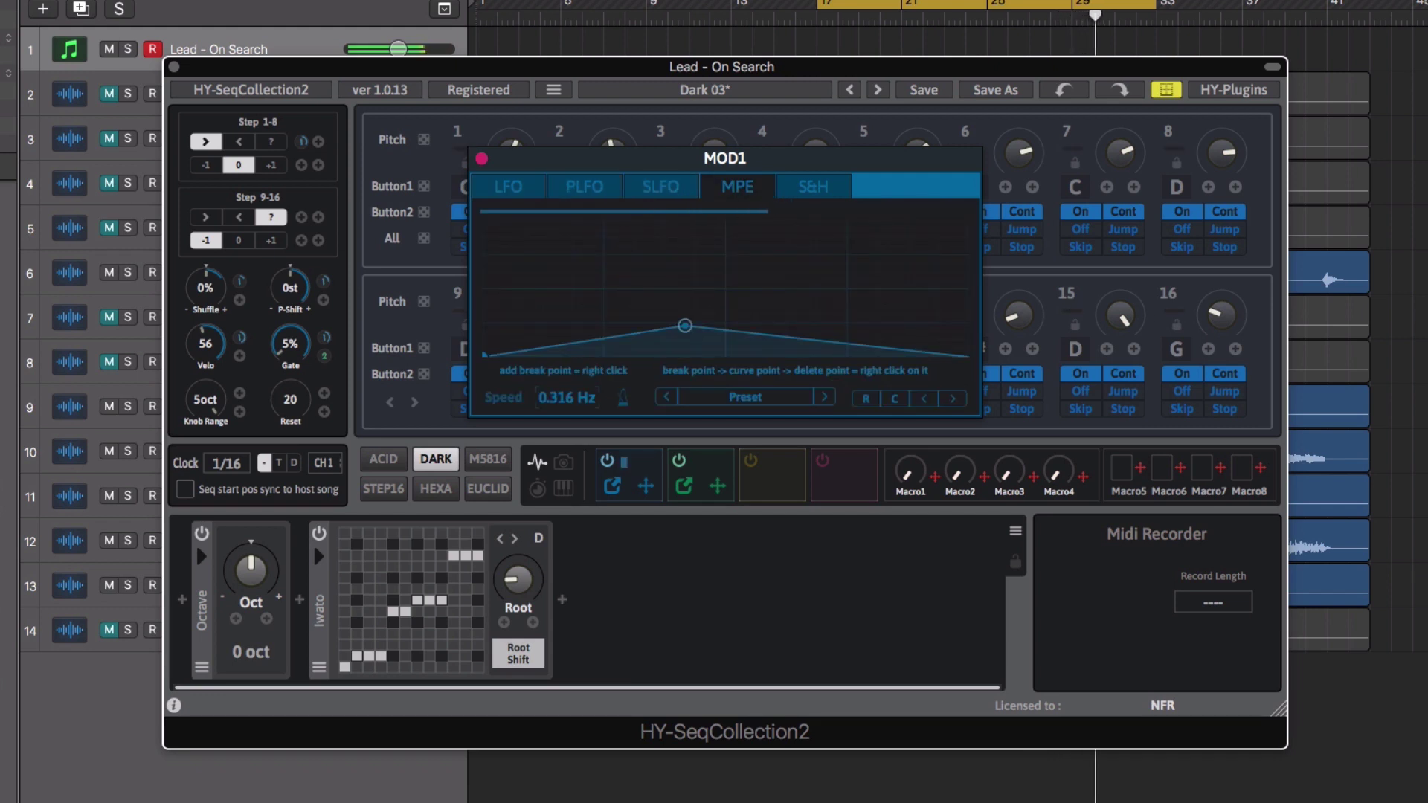
{"action": "left_click_drag", "start_coordinate": [685, 325], "coordinate": [722, 224]}
{"action": "right_click", "coordinate": [846, 285]}
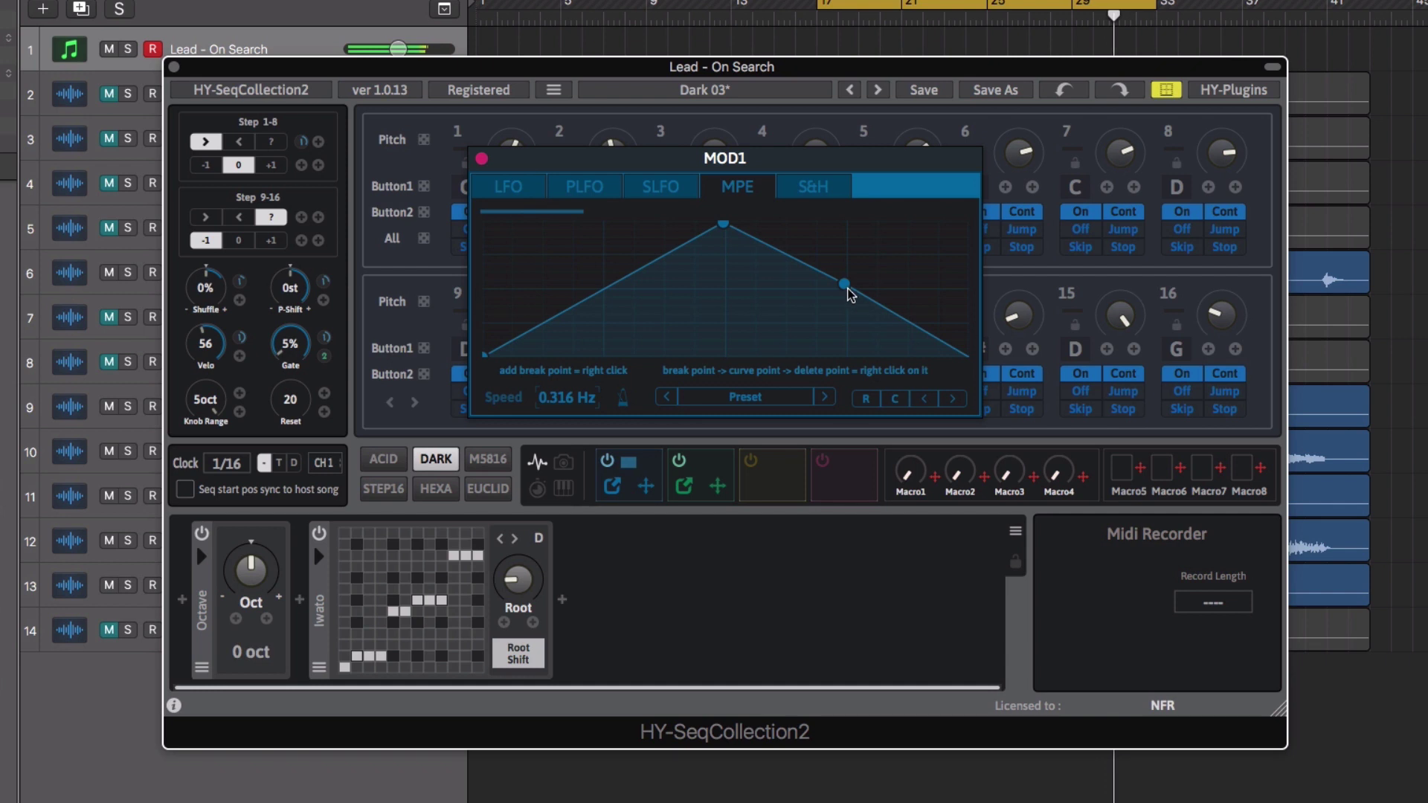
{"action": "left_click_drag", "start_coordinate": [846, 285], "coordinate": [846, 329]}
{"action": "right_click", "coordinate": [929, 254]}
{"action": "left_click_drag", "start_coordinate": [929, 254], "coordinate": [926, 223]}
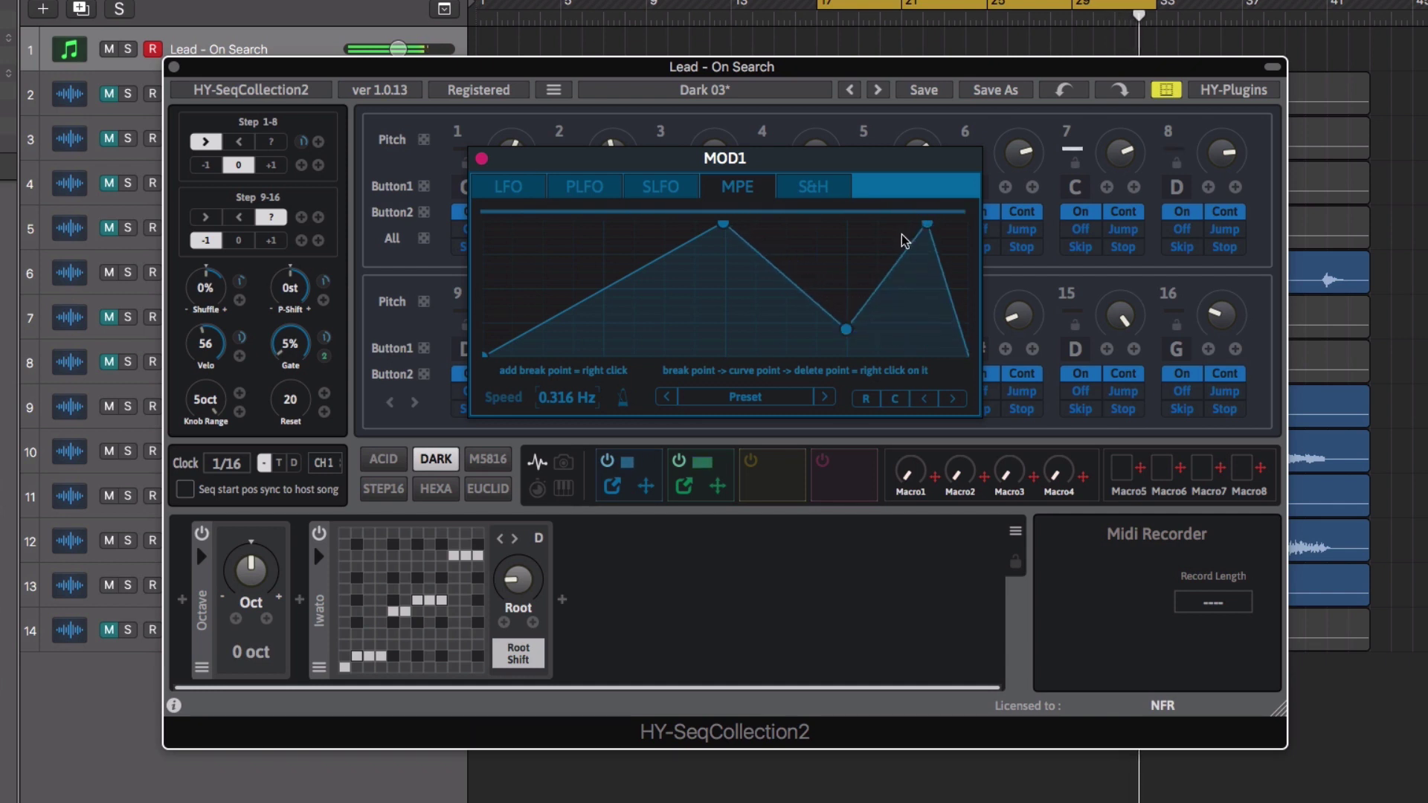
- Draw varying step amplitudes in MOD1's SLFO, place a square waveform on step 12, and close the modulator editor
{"action": "left_click", "coordinate": [661, 187]}
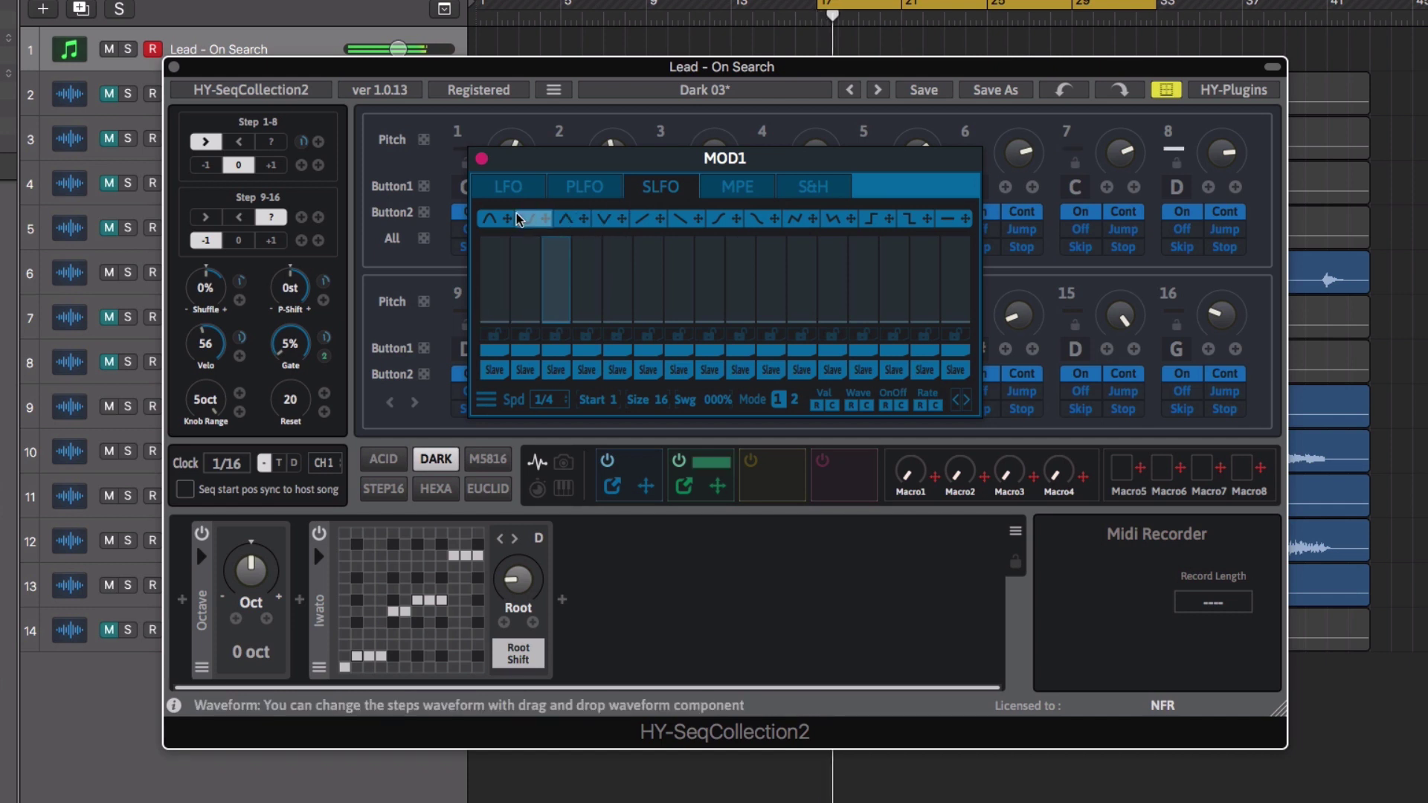
{"action": "mouse_move", "coordinate": [497, 290]}
{"action": "left_mouse_down"}
{"action": "mouse_move", "coordinate": [497, 249]}
{"action": "mouse_move", "coordinate": [572, 298]}
{"action": "mouse_move", "coordinate": [662, 311]}
{"action": "mouse_move", "coordinate": [769, 267]}
{"action": "left_mouse_up"}
{"action": "mouse_move", "coordinate": [872, 218]}
{"action": "left_mouse_down"}
{"action": "mouse_move", "coordinate": [835, 290]}
{"action": "mouse_move", "coordinate": [843, 268]}
{"action": "mouse_move", "coordinate": [855, 290]}
{"action": "mouse_move", "coordinate": [905, 293]}
{"action": "left_mouse_up"}
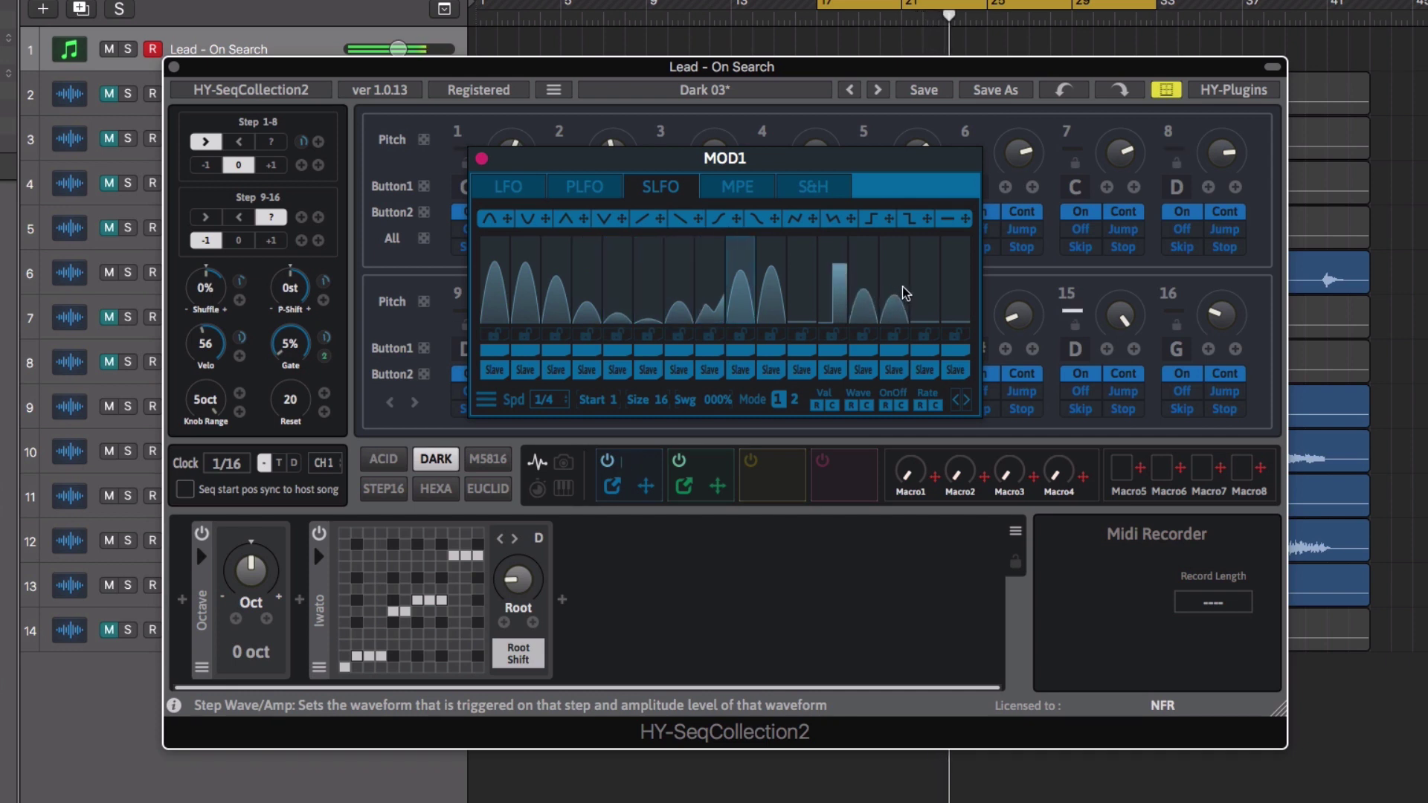
{"action": "left_click", "coordinate": [482, 159]}
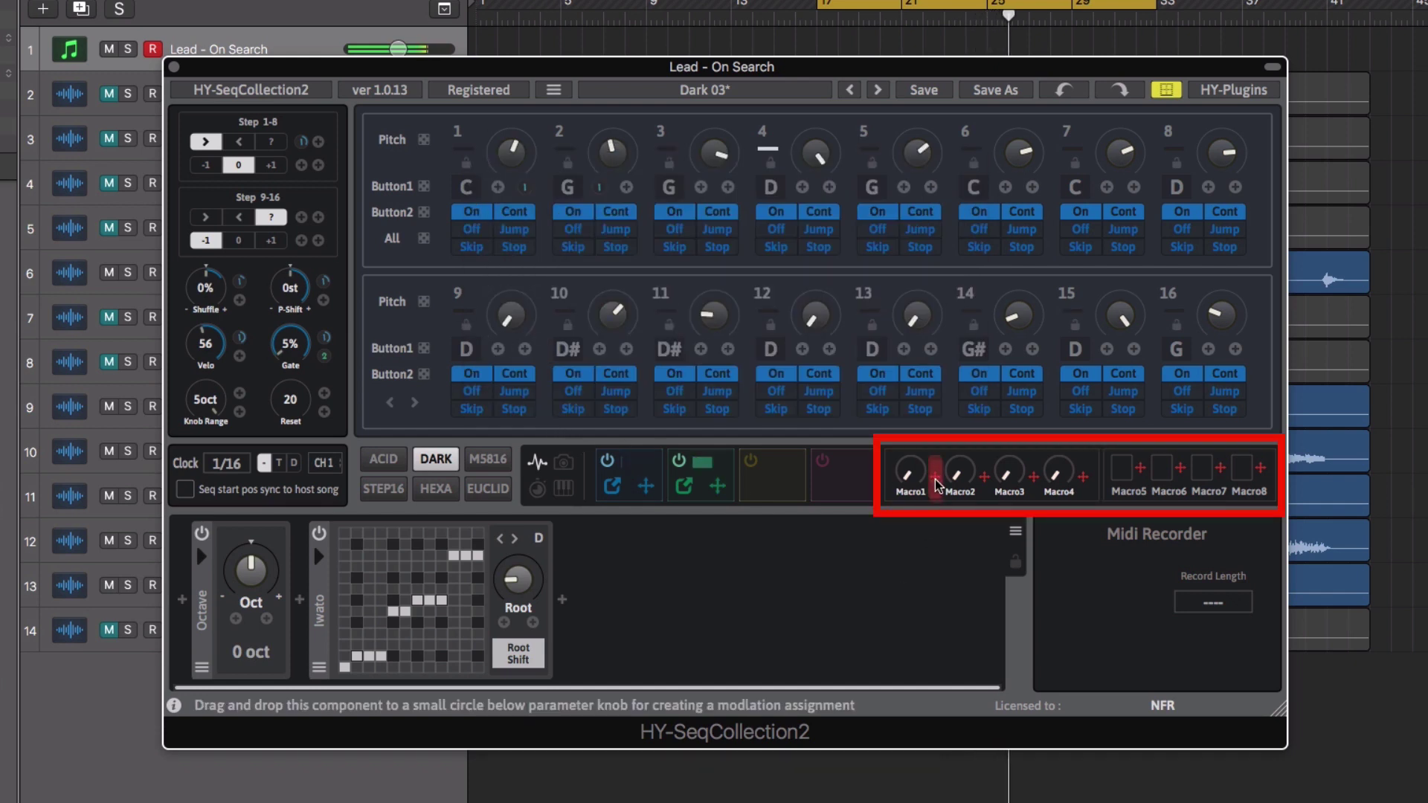
- Assign Macro1 to the pitch of steps 1, 9 and 11, and turn the Macro1 knob up slightly
{"action": "left_click_drag", "start_coordinate": [902, 500], "coordinate": [682, 500]}
{"action": "left_click_drag", "start_coordinate": [462, 234], "coordinate": [500, 187]}
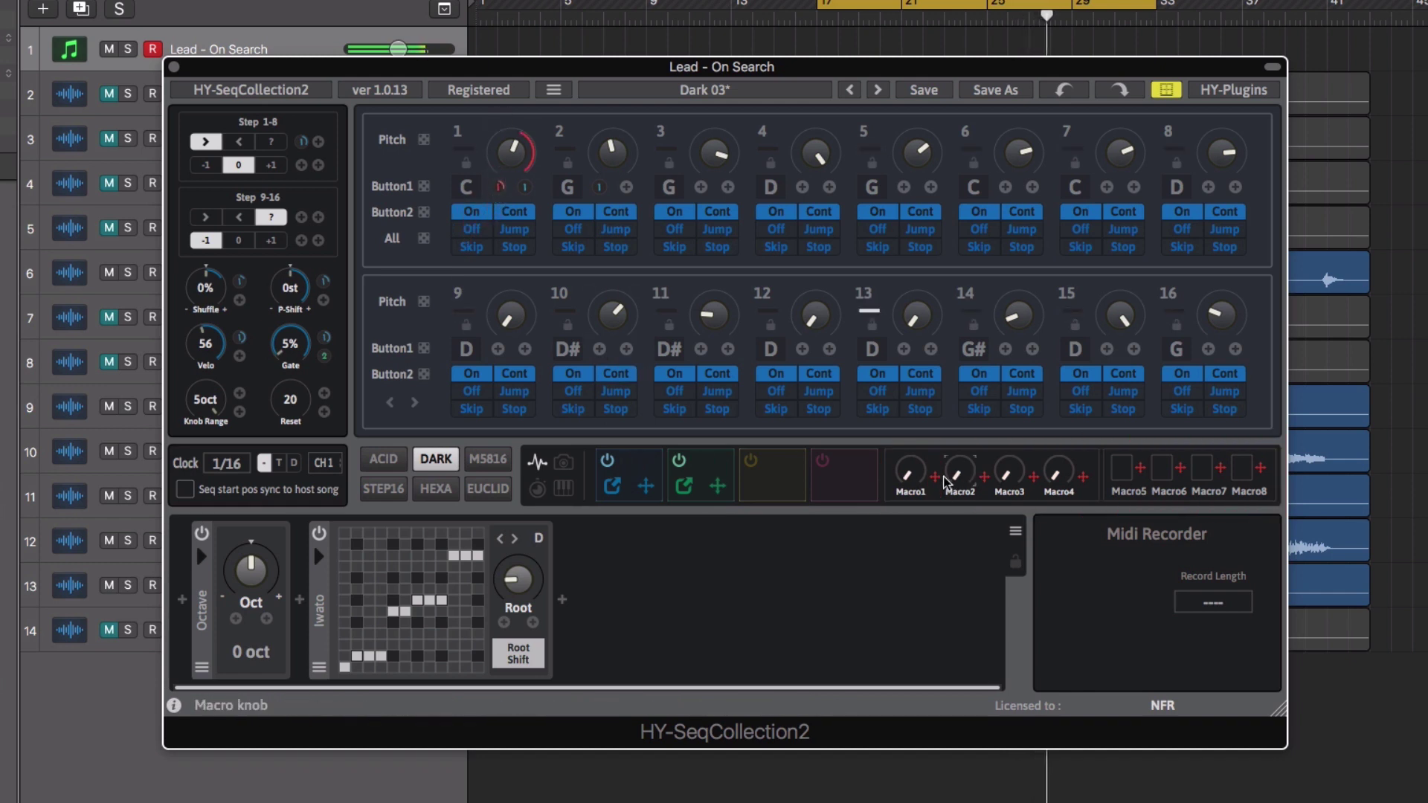
{"action": "left_click_drag", "start_coordinate": [935, 476], "coordinate": [496, 353]}
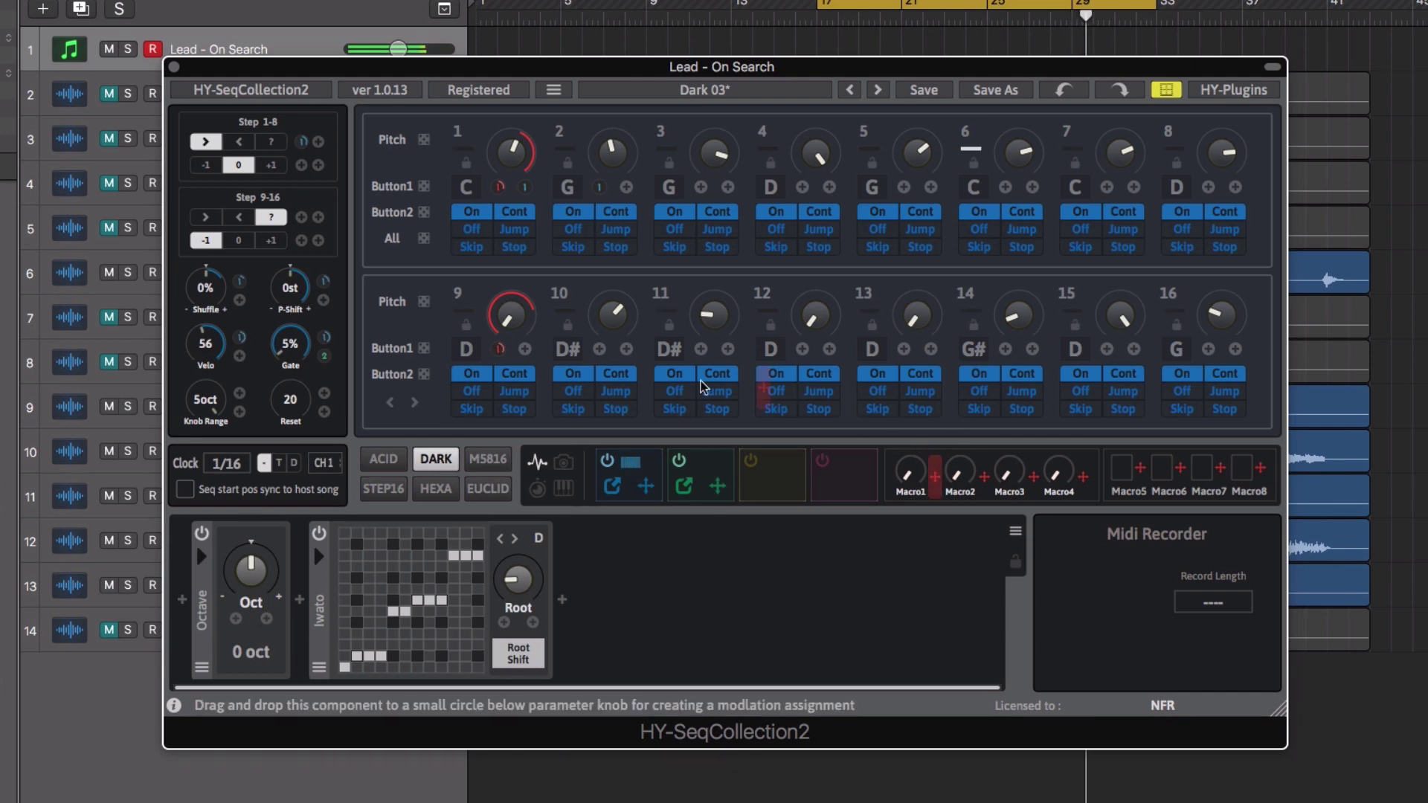
{"action": "left_click_drag", "start_coordinate": [704, 355], "coordinate": [703, 352]}
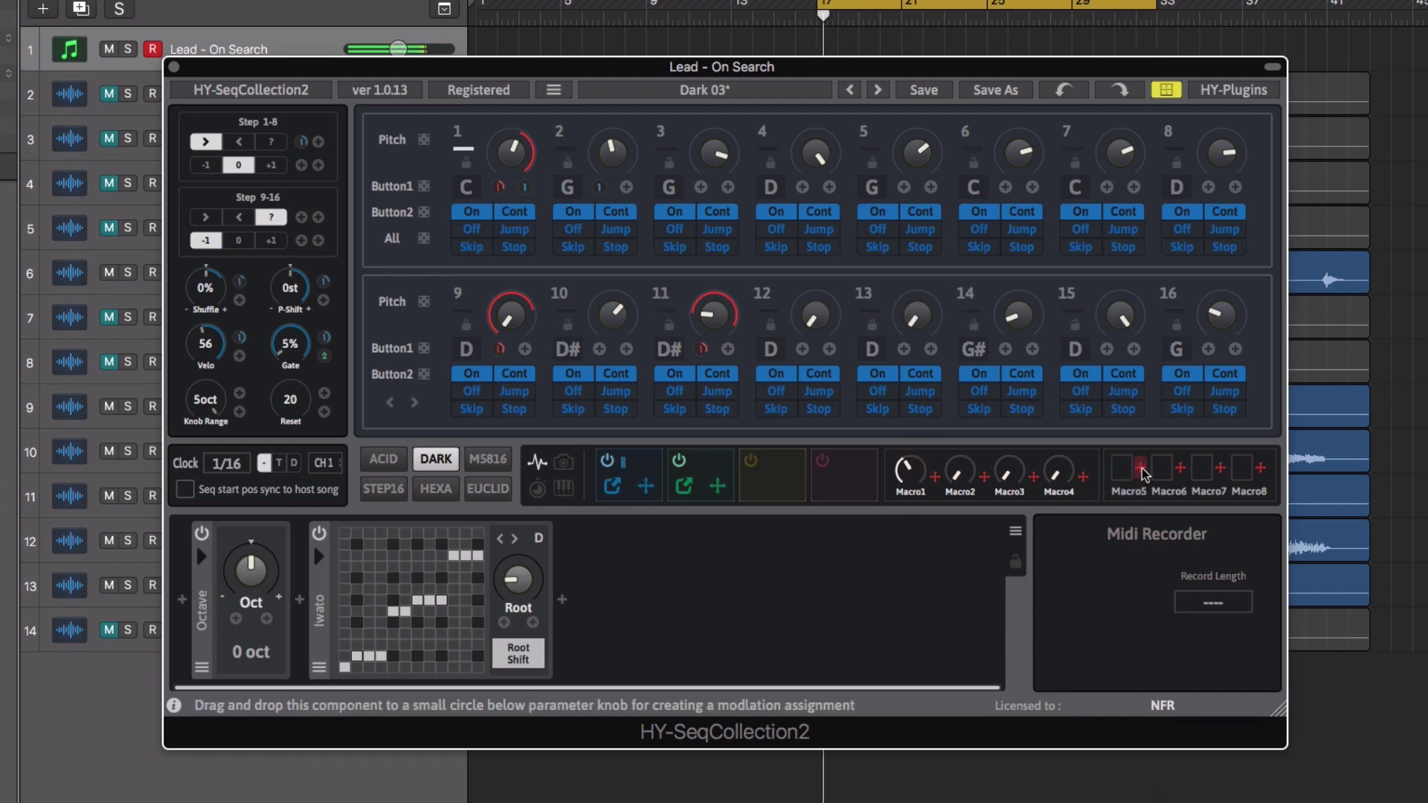
- Assign Macro5 to the Gate parameter and operate the Macro5 button
{"action": "left_click_drag", "start_coordinate": [1140, 469], "coordinate": [325, 355]}
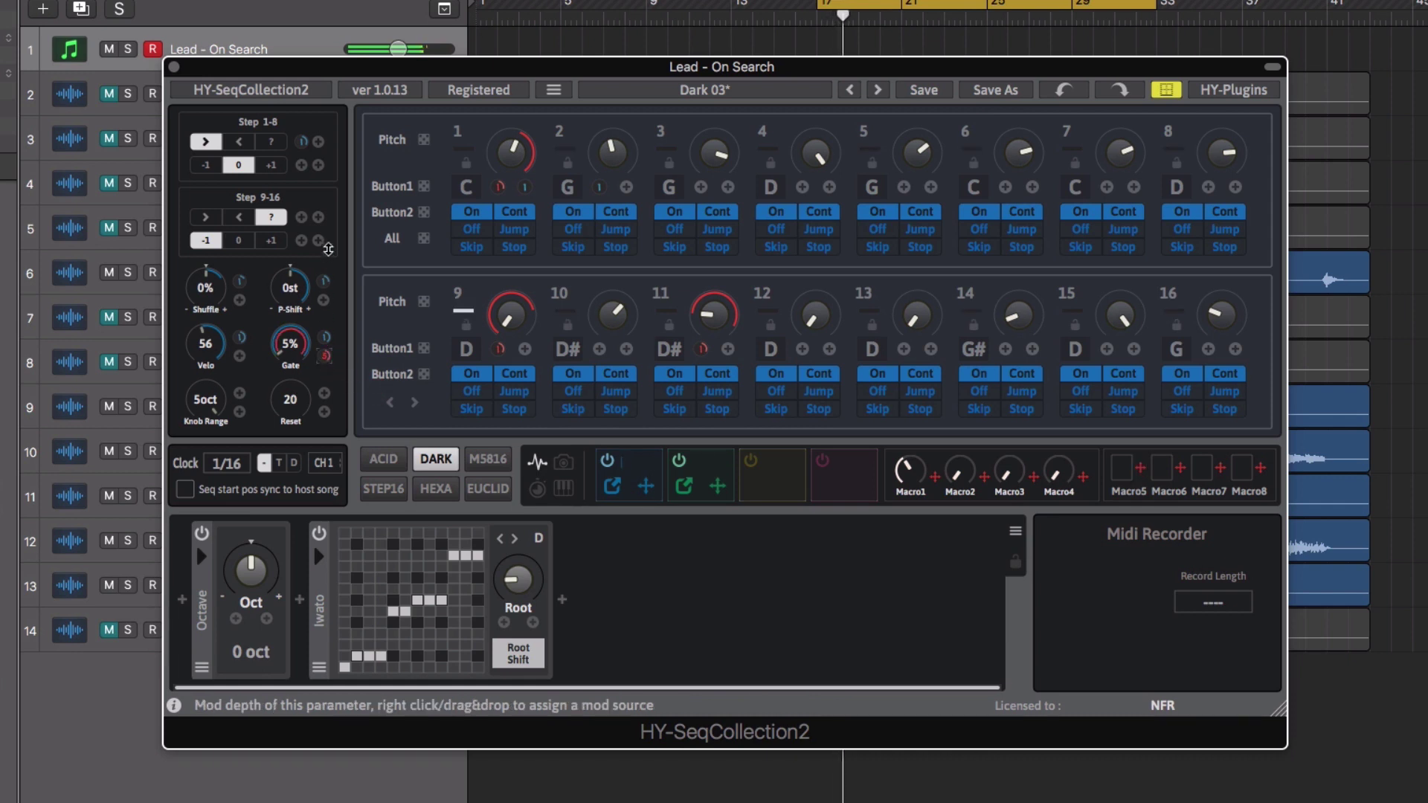
{"action": "right_click", "coordinate": [1123, 478]}
{"action": "left_click", "coordinate": [1117, 484]}
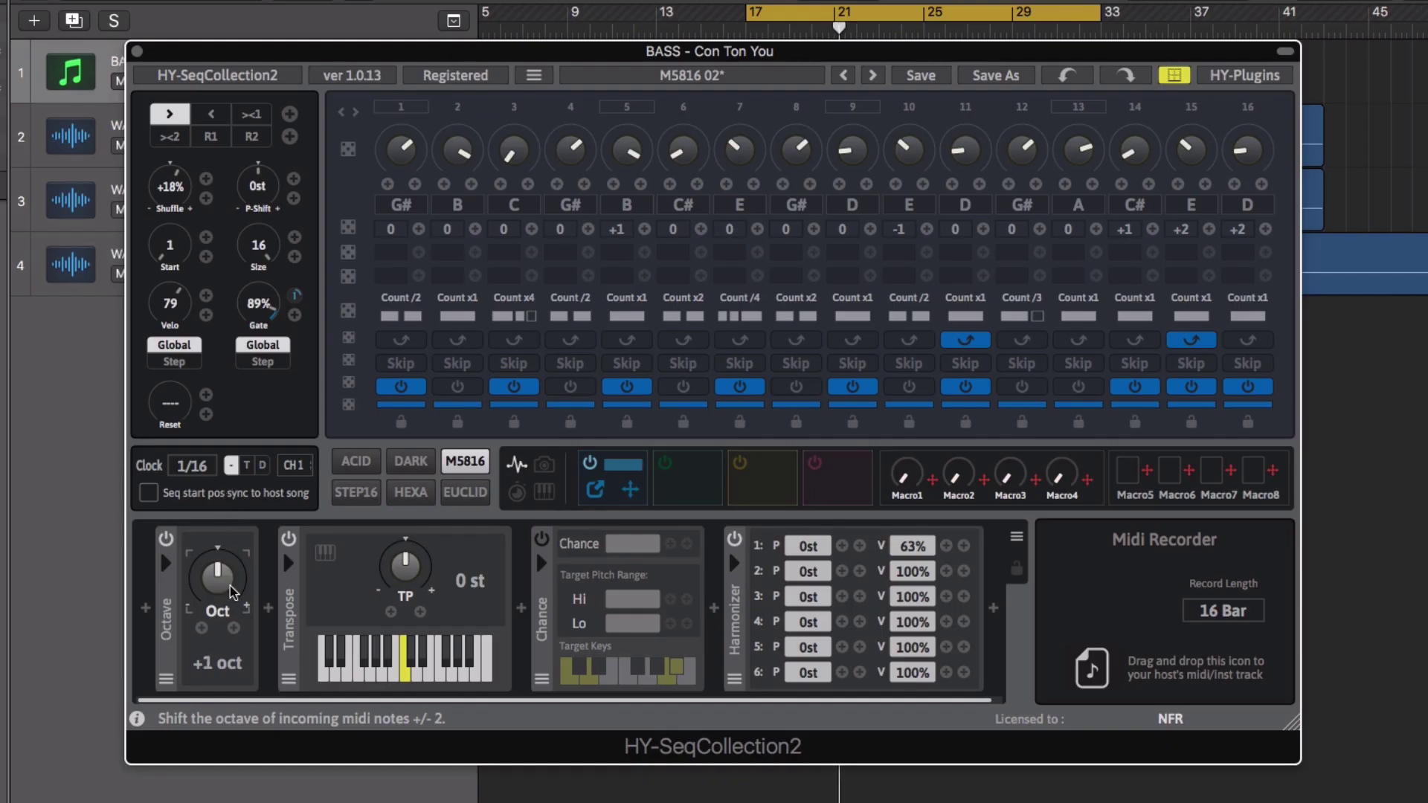
- Set the Octave effect to -1 oct, and try a +1 st transposition before resetting Transpose to 0 st
{"action": "mouse_move", "coordinate": [231, 586]}
{"action": "left_mouse_down"}
{"action": "mouse_move", "coordinate": [223, 744]}
{"action": "mouse_move", "coordinate": [225, 601]}
{"action": "mouse_move", "coordinate": [220, 627]}
{"action": "left_mouse_up"}
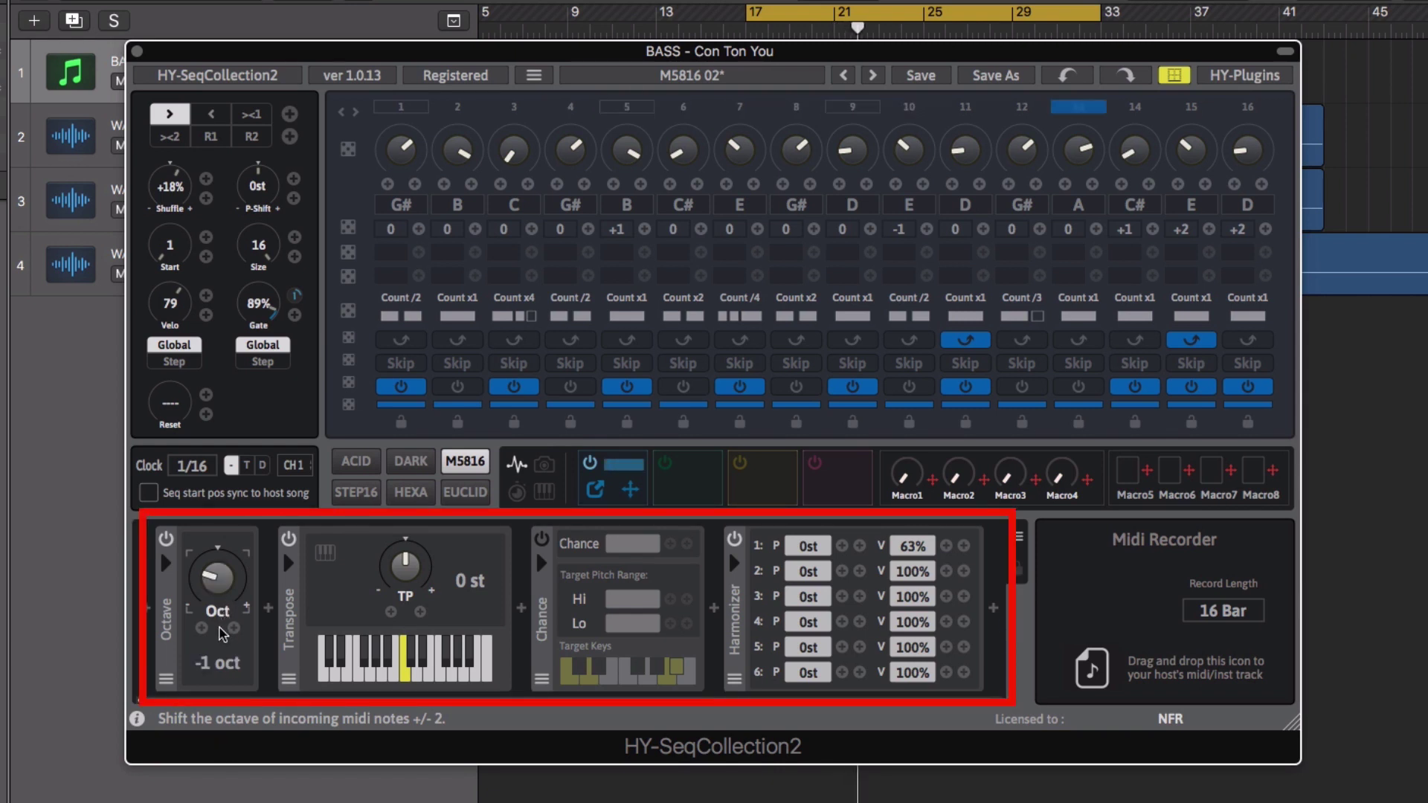
{"action": "left_click_drag", "start_coordinate": [404, 584], "coordinate": [388, 549]}
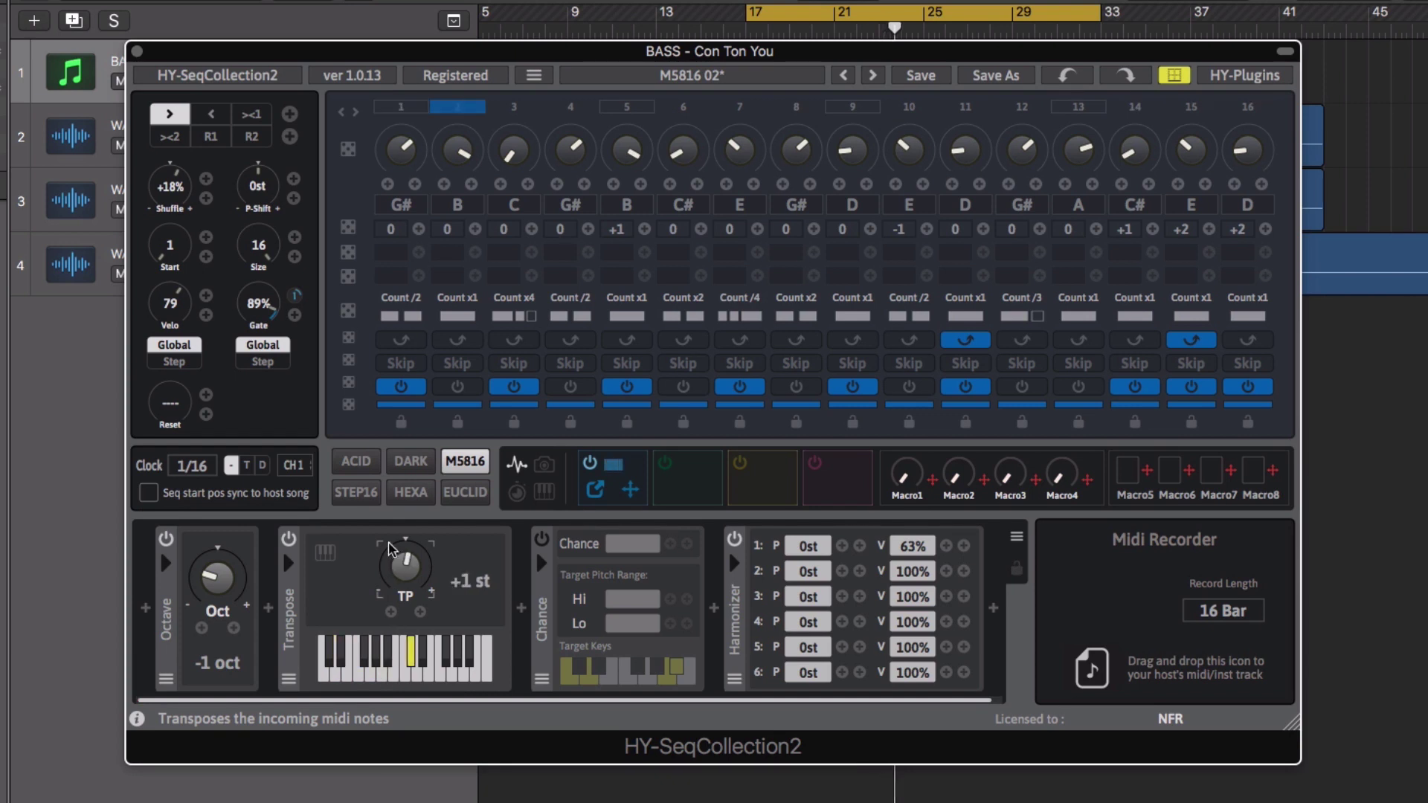
{"action": "double_click", "coordinate": [405, 567]}
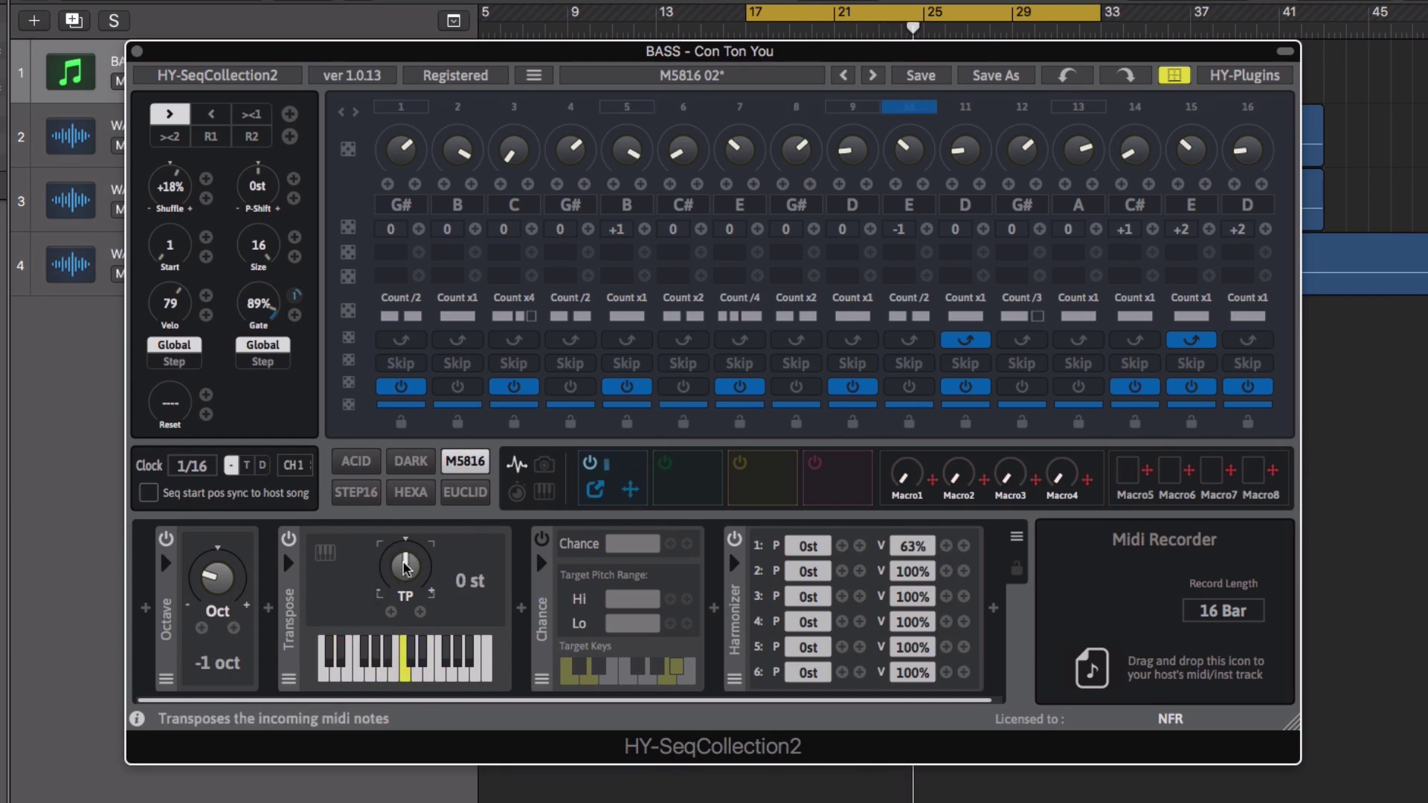
- Enable the Chance effect with a 30% chance and a target pitch range of Hi 95 and Lo 75
{"action": "left_click", "coordinate": [542, 537]}
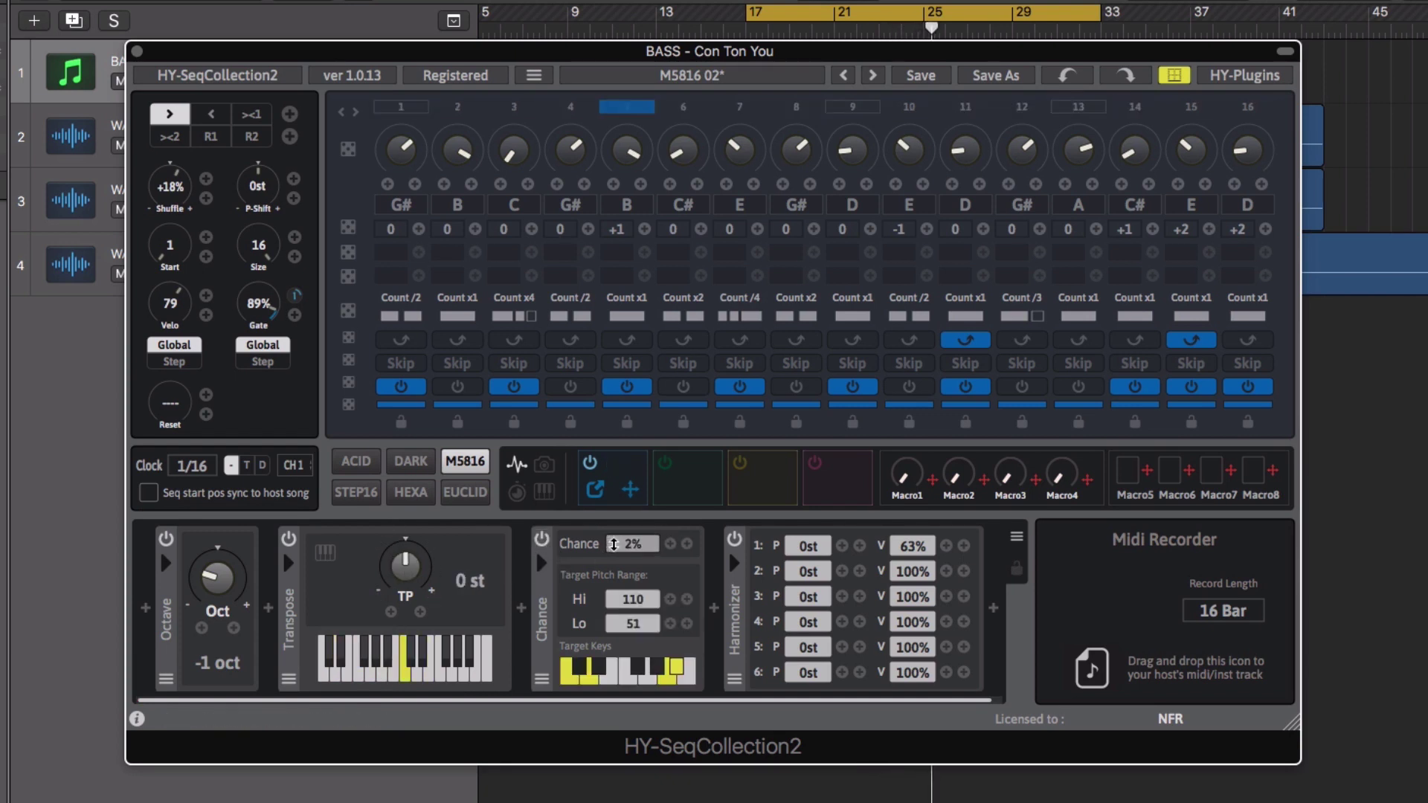
{"action": "left_click_drag", "start_coordinate": [613, 545], "coordinate": [623, 462]}
{"action": "left_click_drag", "start_coordinate": [641, 599], "coordinate": [645, 565]}
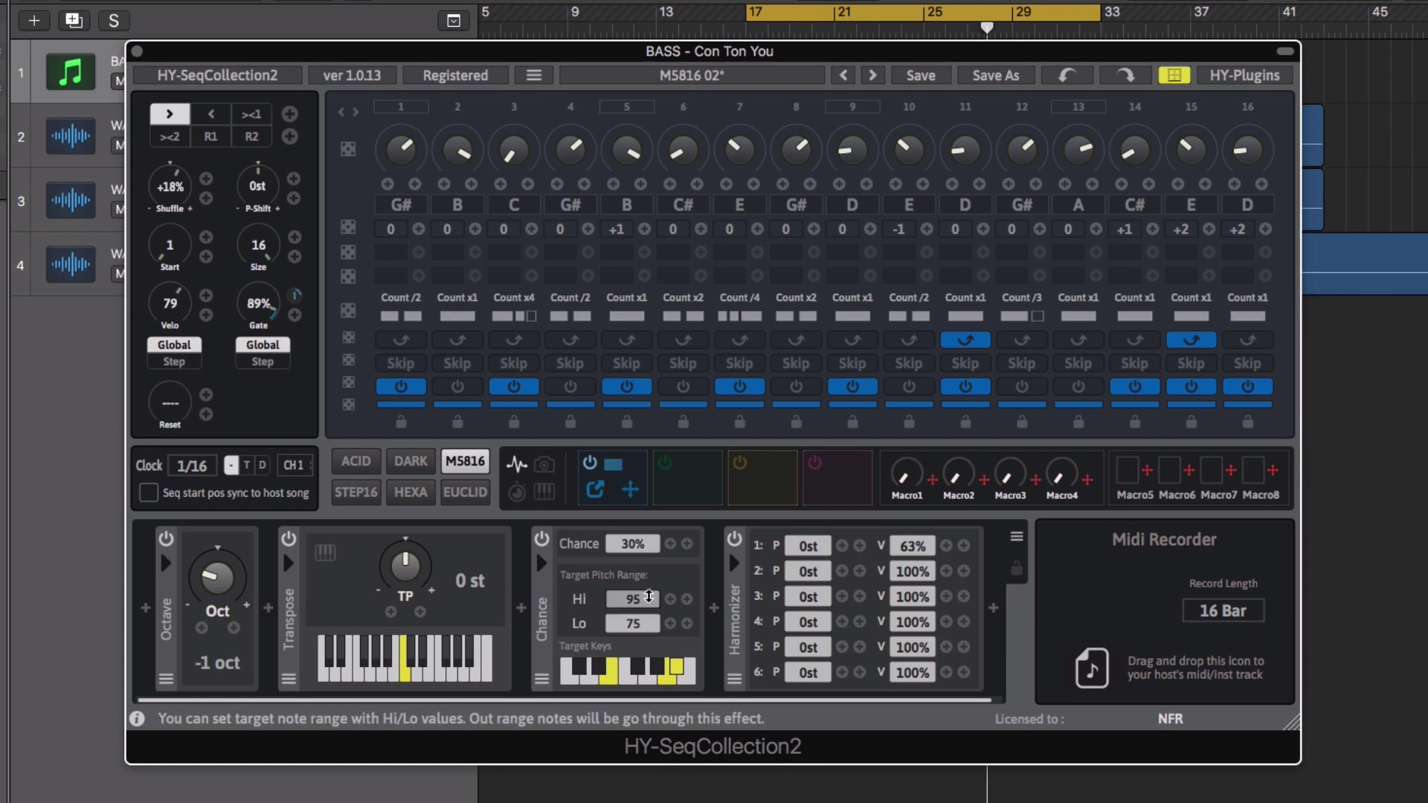
- Set the Harmonizer's second voice to +3st and third voice to +7st, leaving the fourth at 0st
{"action": "mouse_move", "coordinate": [816, 576]}
{"action": "left_mouse_down"}
{"action": "mouse_move", "coordinate": [820, 619]}
{"action": "mouse_move", "coordinate": [823, 581]}
{"action": "left_mouse_up"}
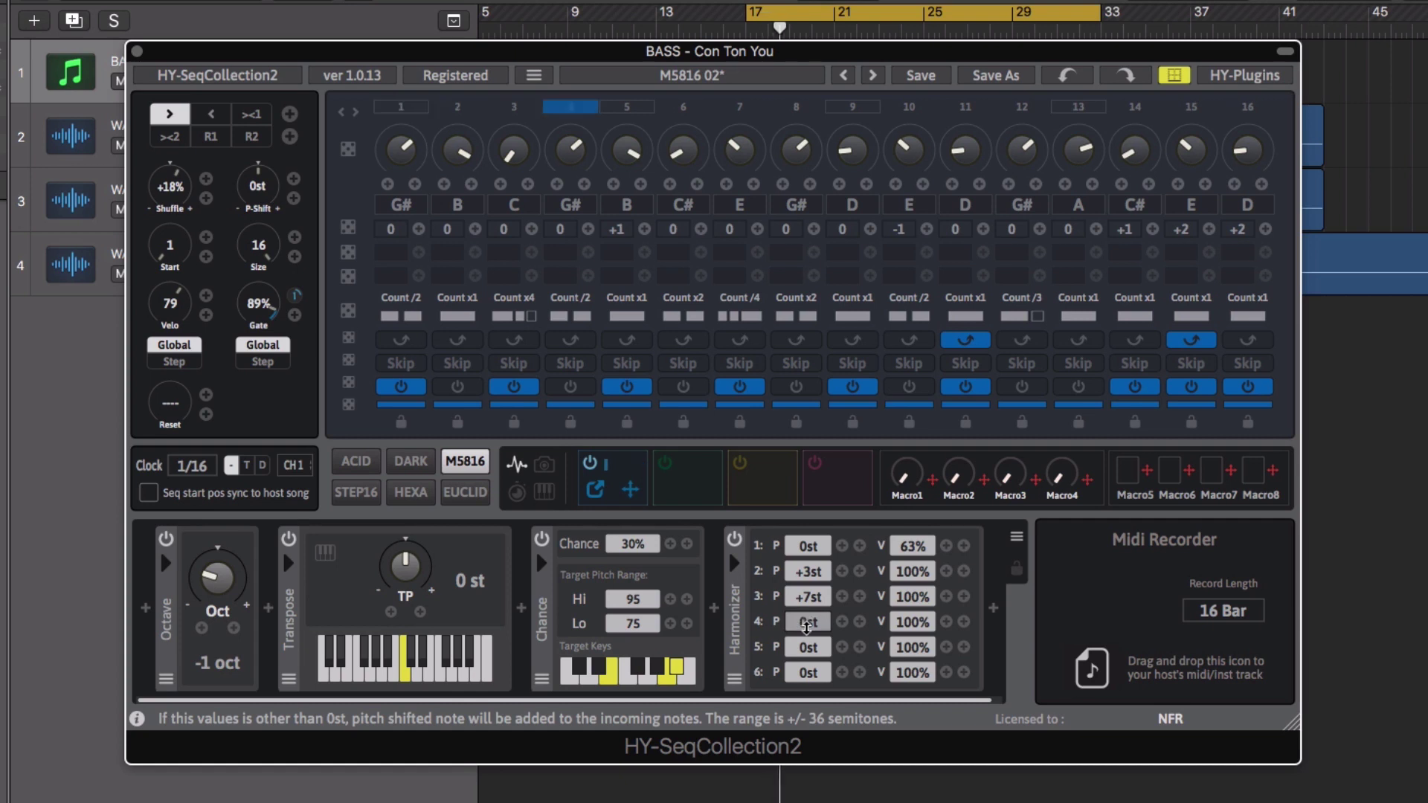
{"action": "double_click", "coordinate": [807, 623]}
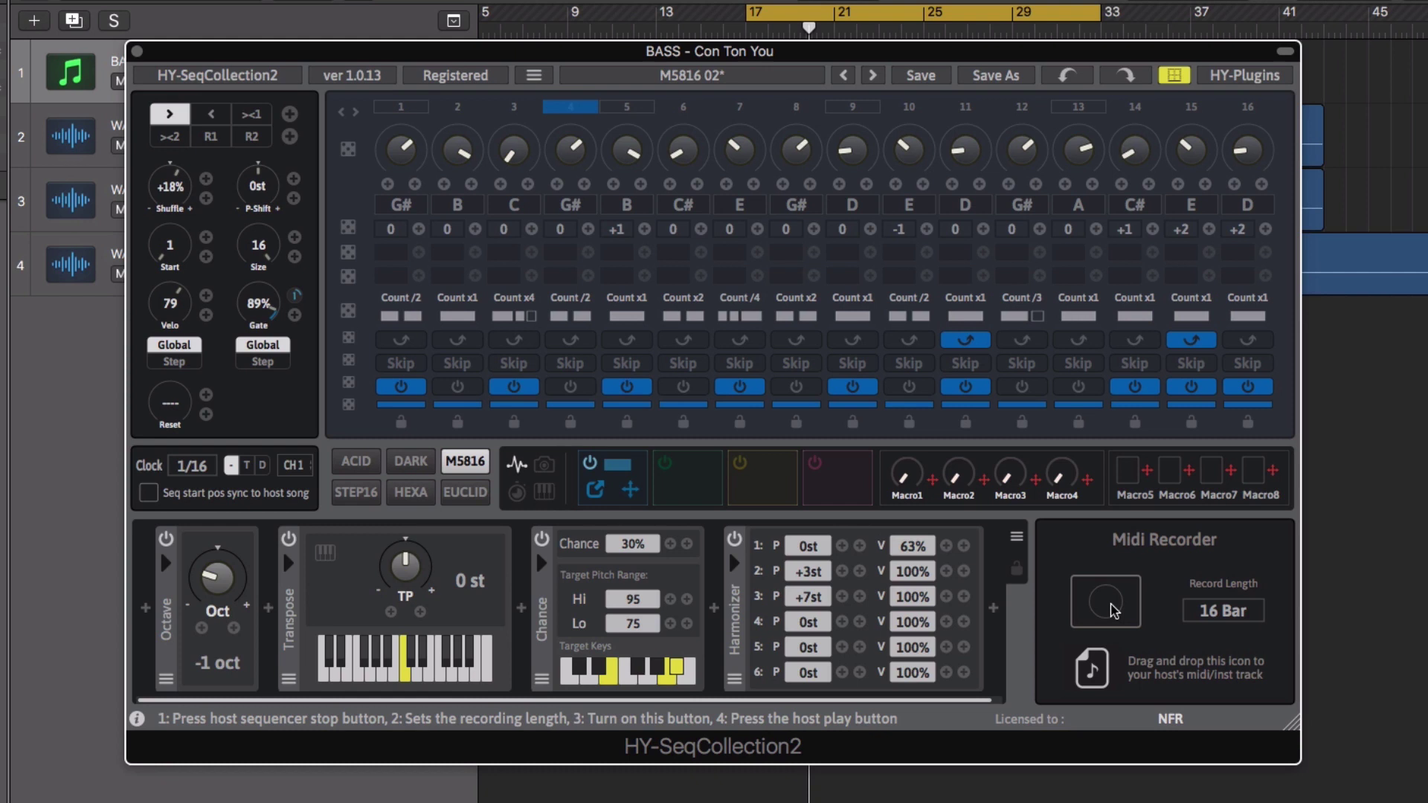
- Record 16 bars with the Midi Recorder and place the recorded clip on the BASS track at about bar 45
{"action": "left_click", "coordinate": [1106, 602]}
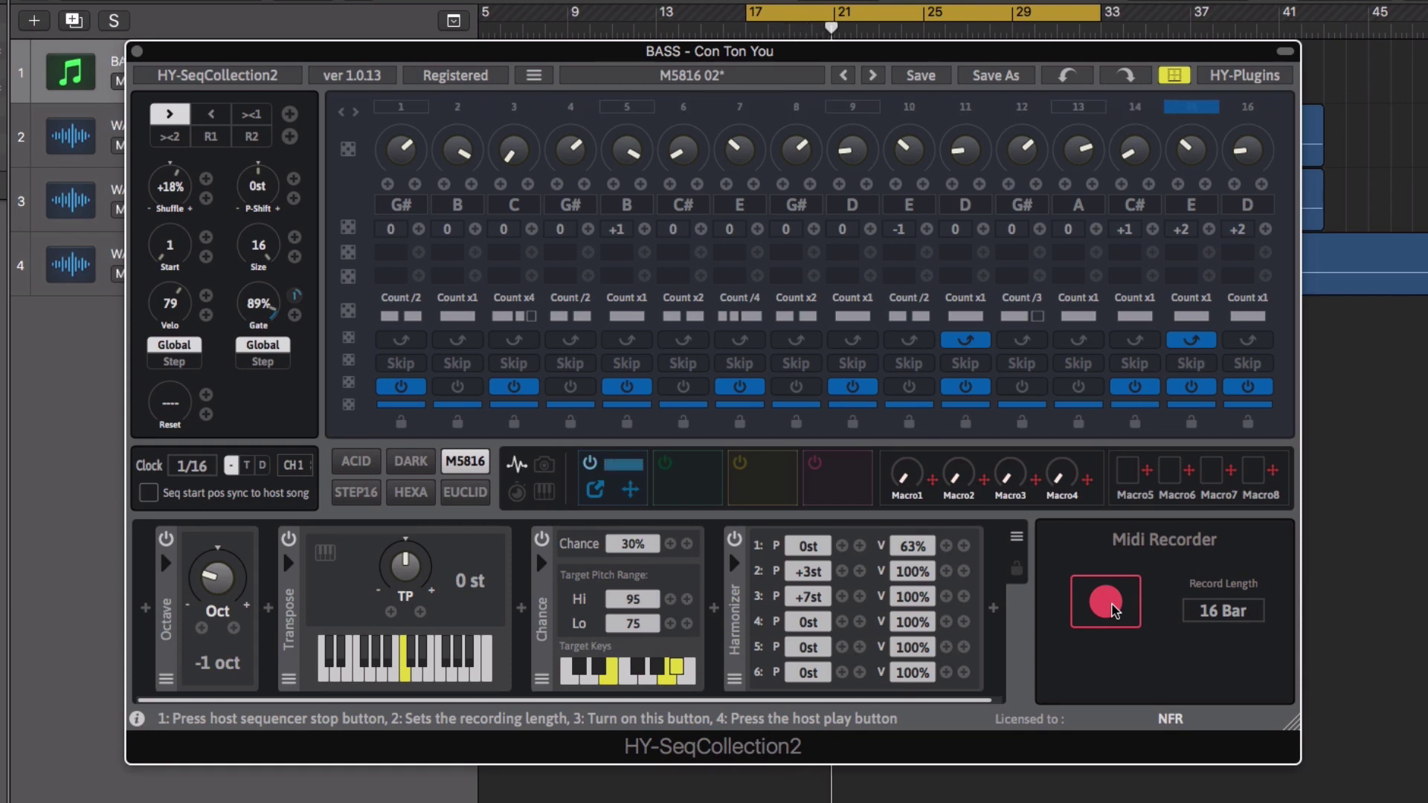
{"action": "left_click", "coordinate": [1108, 604]}
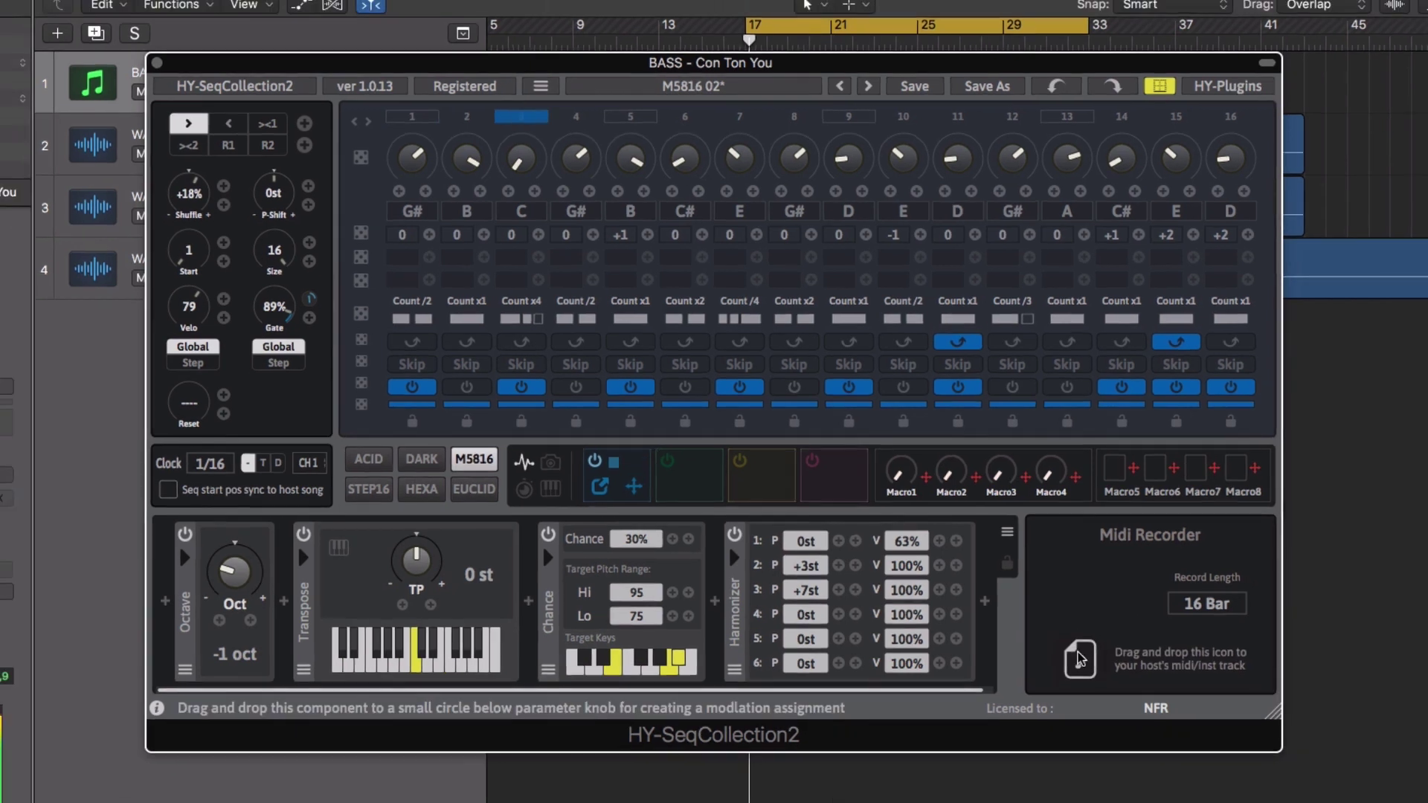
{"action": "left_click_drag", "start_coordinate": [1080, 658], "coordinate": [1326, 95]}
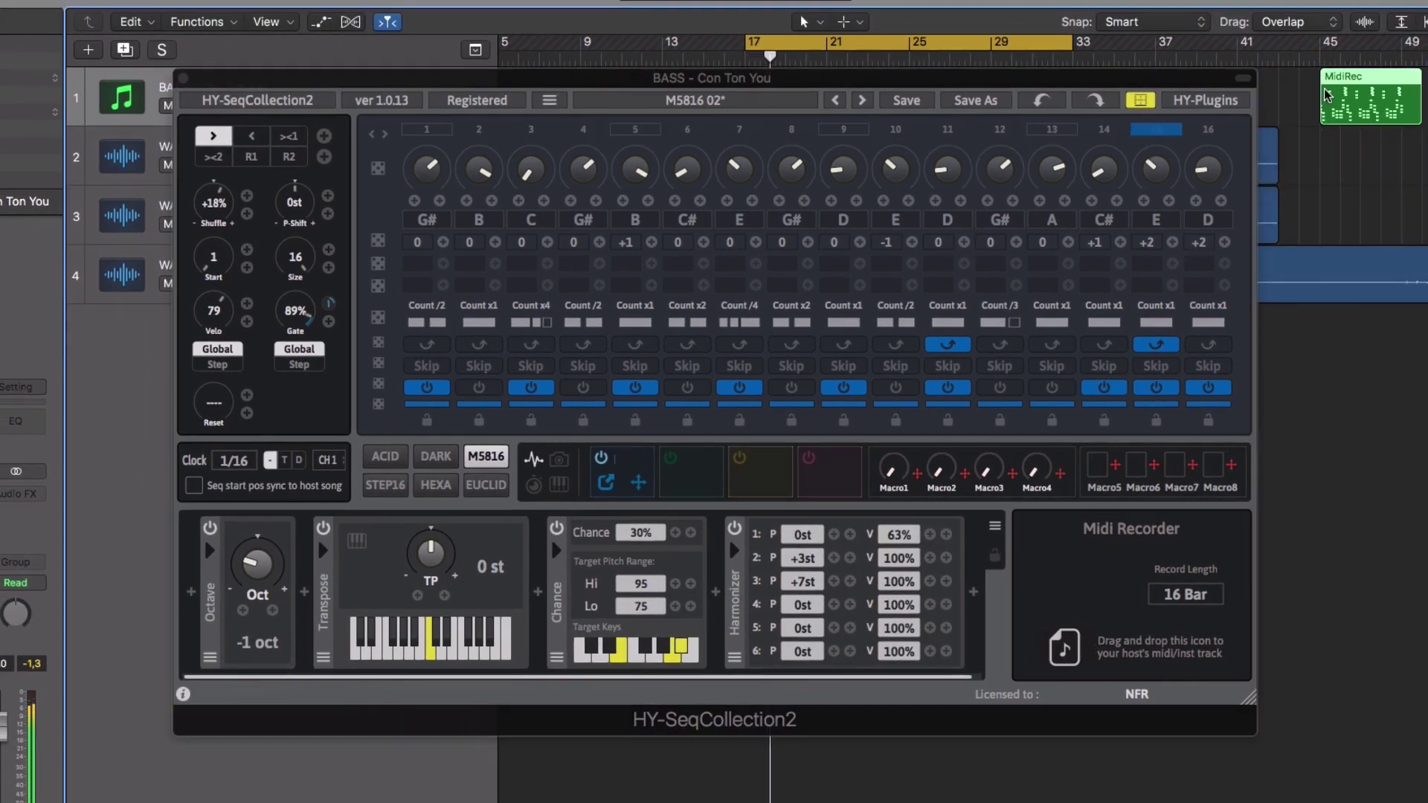
- Reset the Harmonizer's third voice to 0st, and set step 6's pitch to E with the step switched on
{"action": "double_click", "coordinate": [803, 582]}
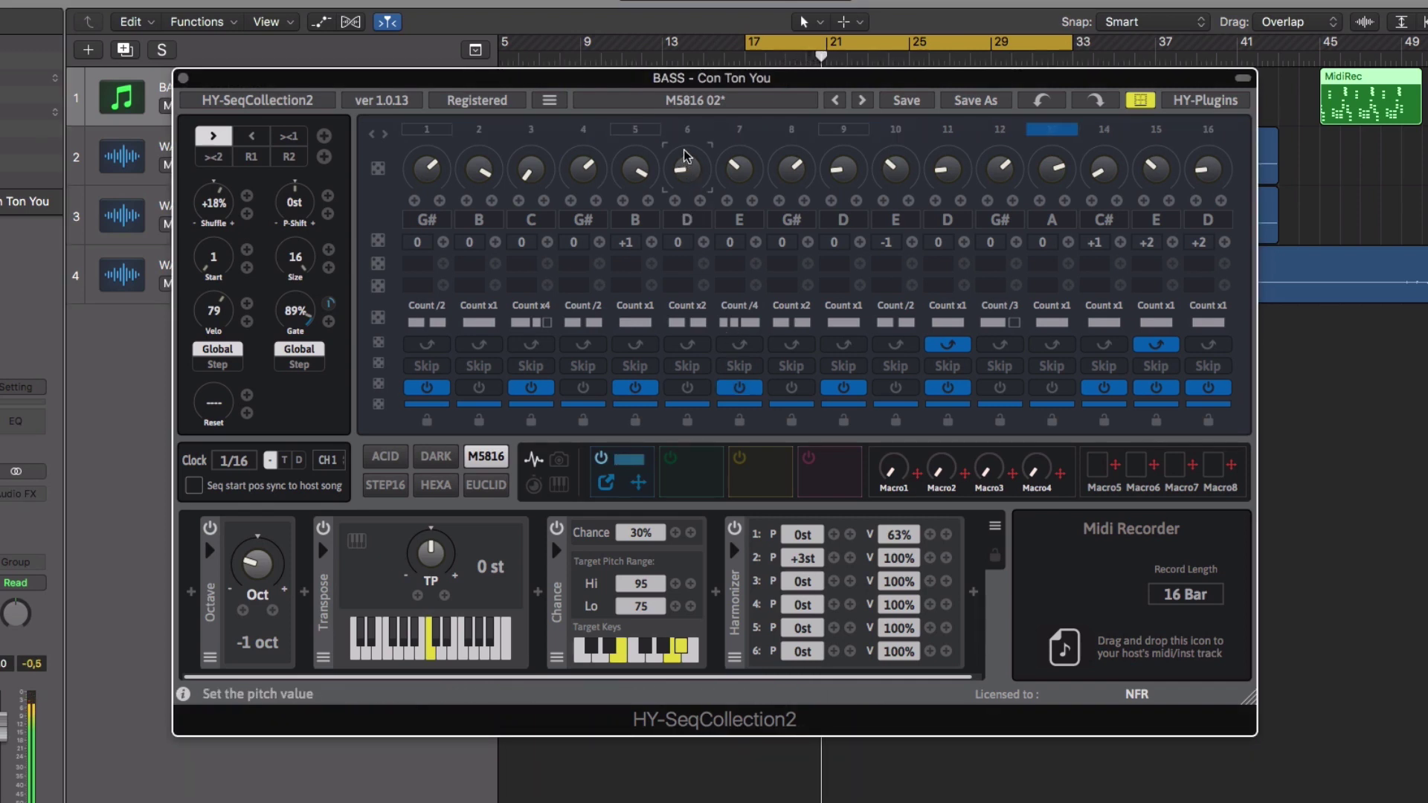
{"action": "left_click_drag", "start_coordinate": [684, 142], "coordinate": [686, 118]}
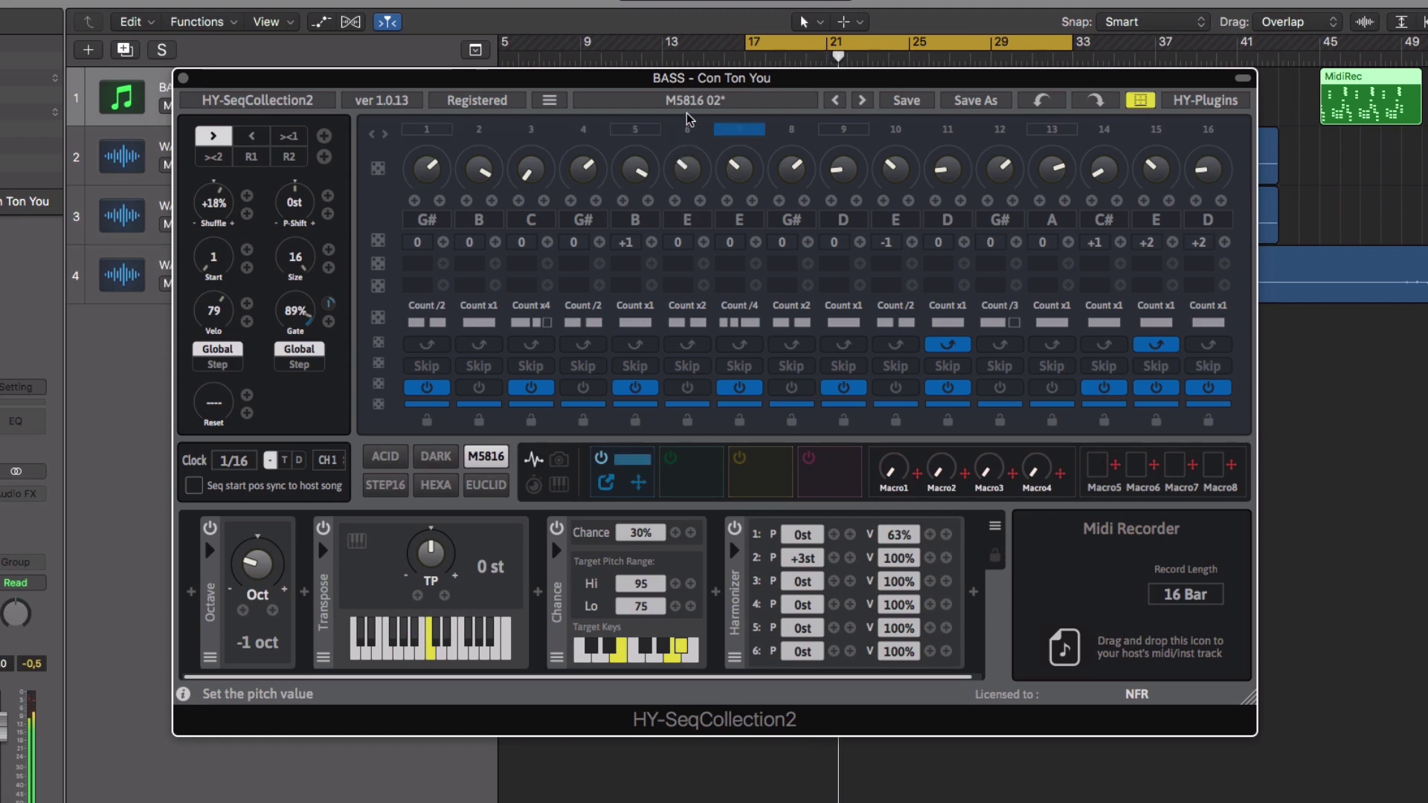
{"action": "left_click", "coordinate": [686, 388]}
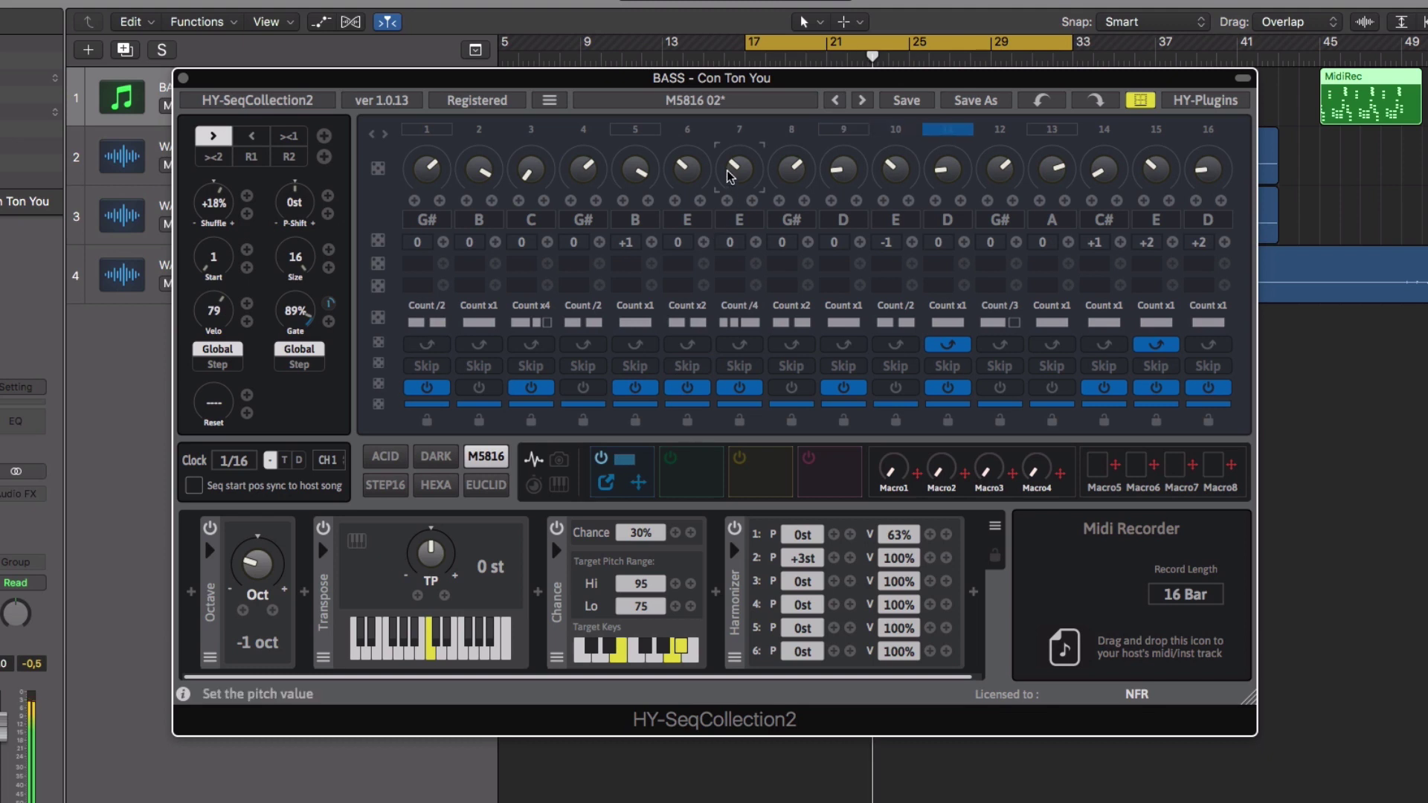
- Raise step 7's pitch to G and lower the pitch of step 1
{"action": "left_click_drag", "start_coordinate": [737, 163], "coordinate": [737, 155]}
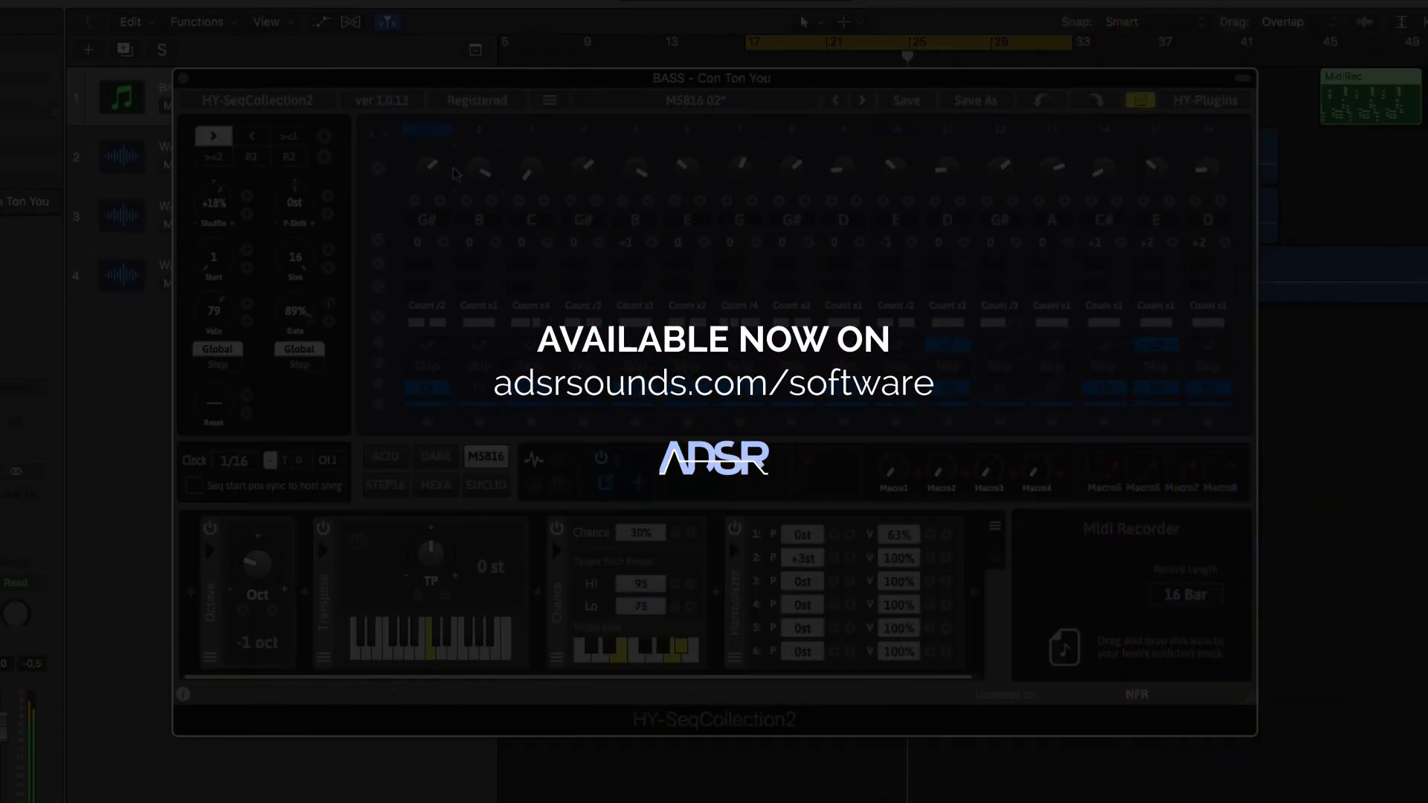
{"action": "left_click_drag", "start_coordinate": [428, 169], "coordinate": [430, 220]}
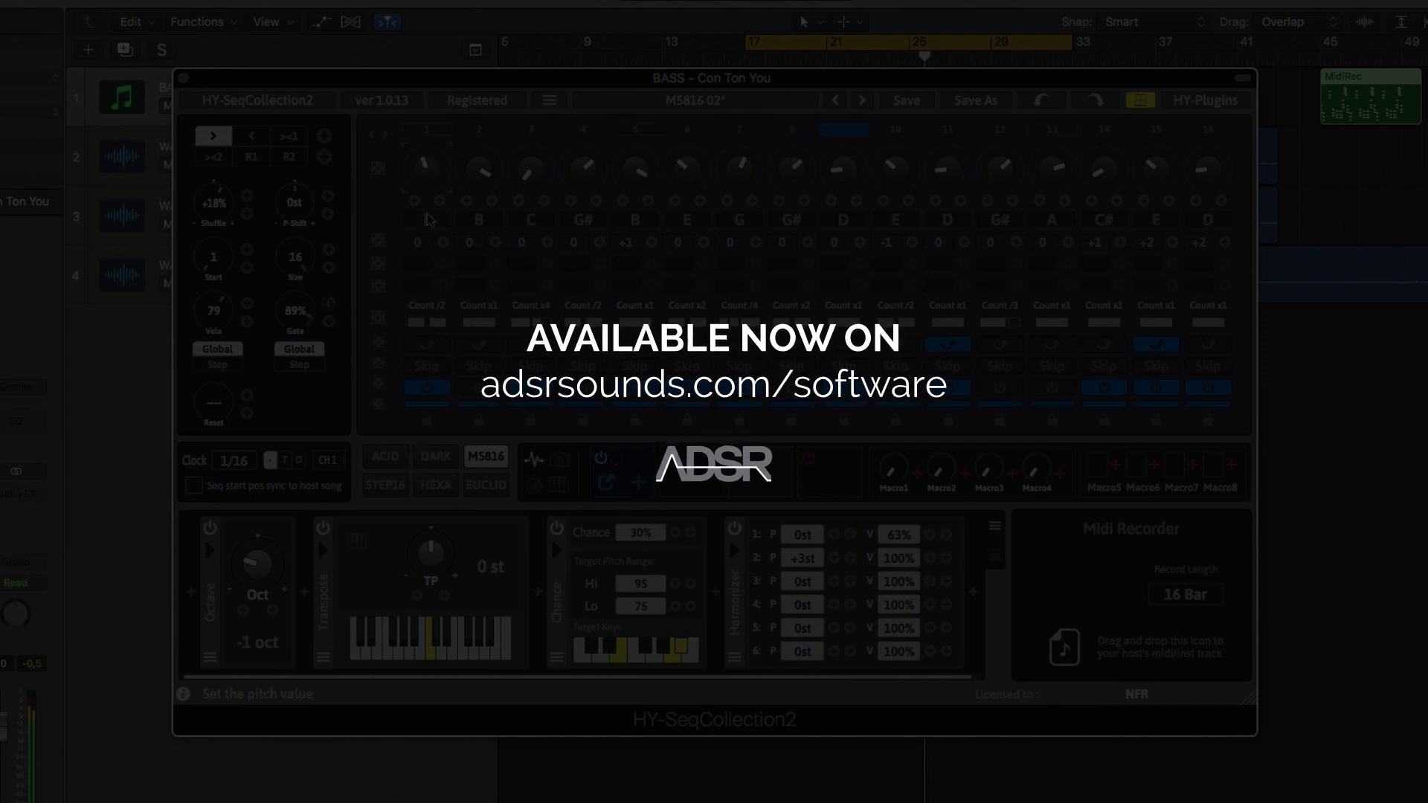